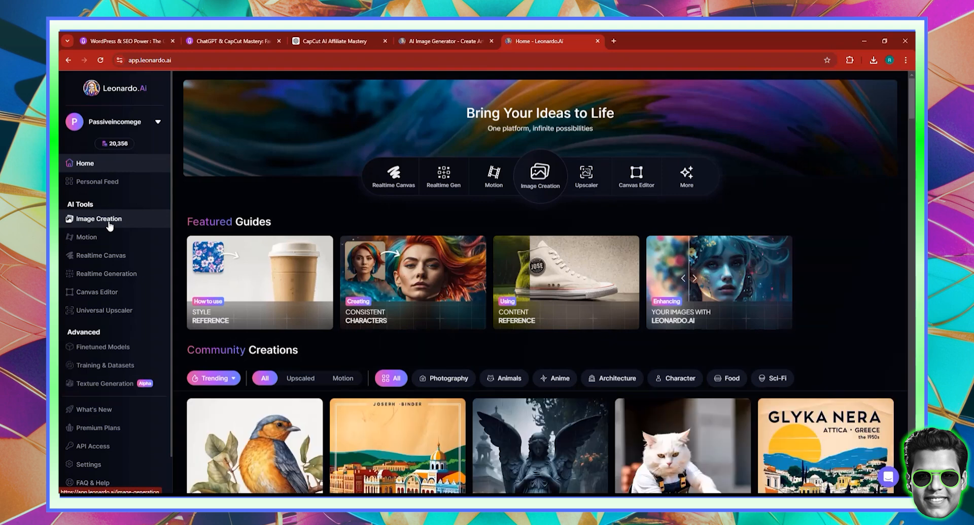
Open Image Creation, review the available presets, and set the preset style to Portrait Close-Up
click(109, 224)
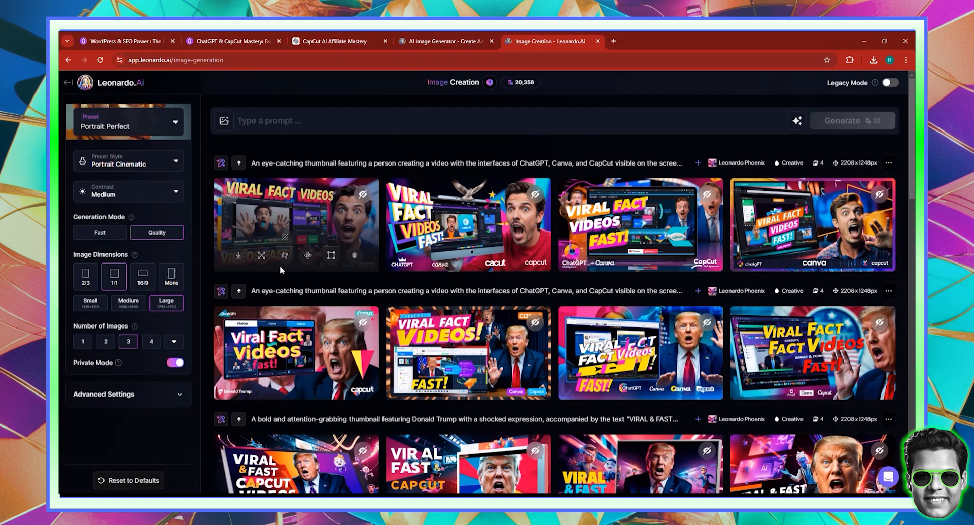
click(124, 127)
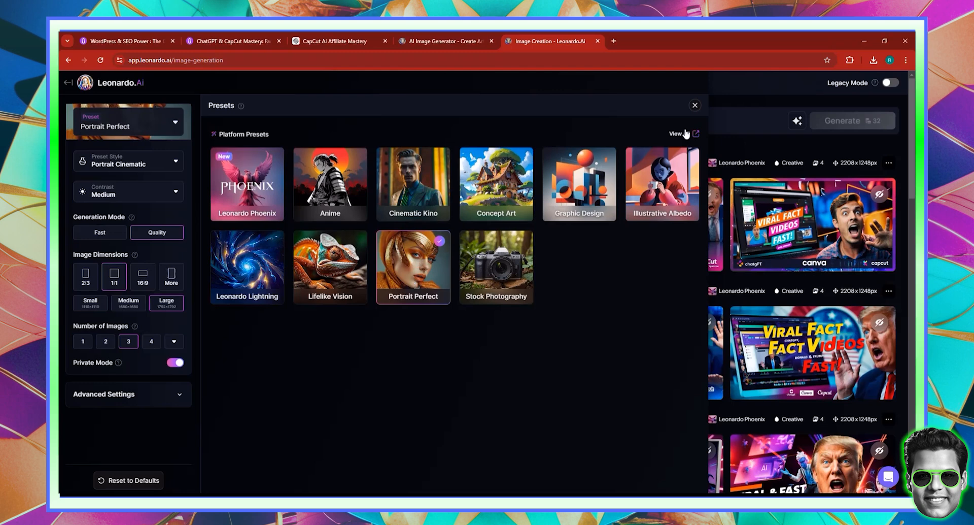
click(694, 106)
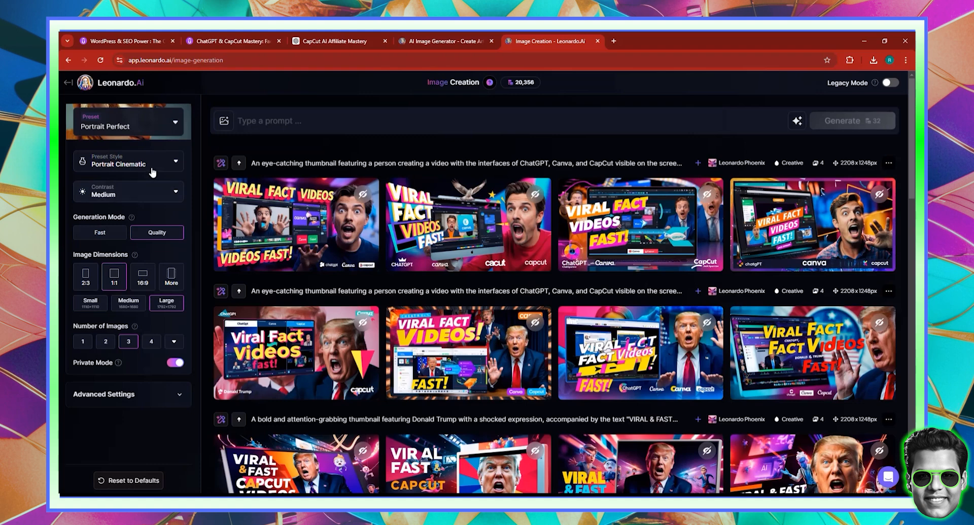
click(152, 168)
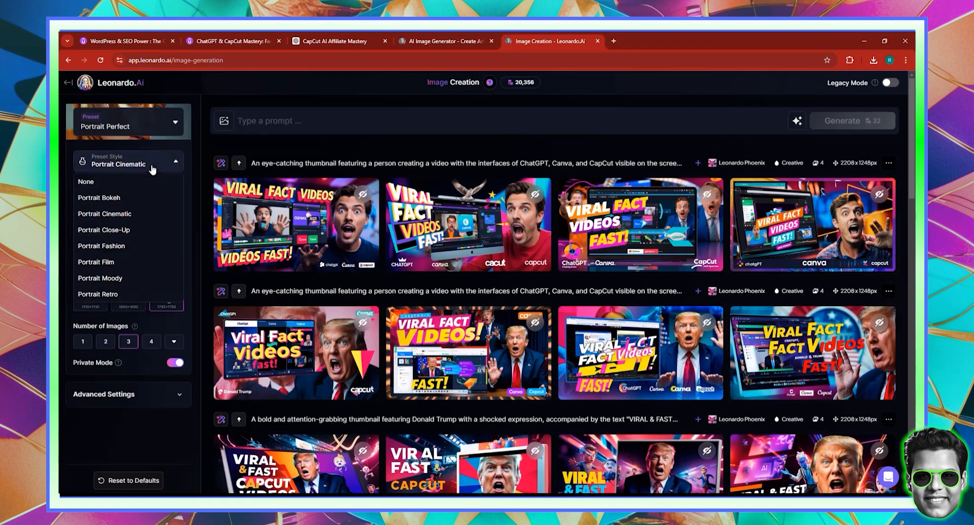
click(124, 231)
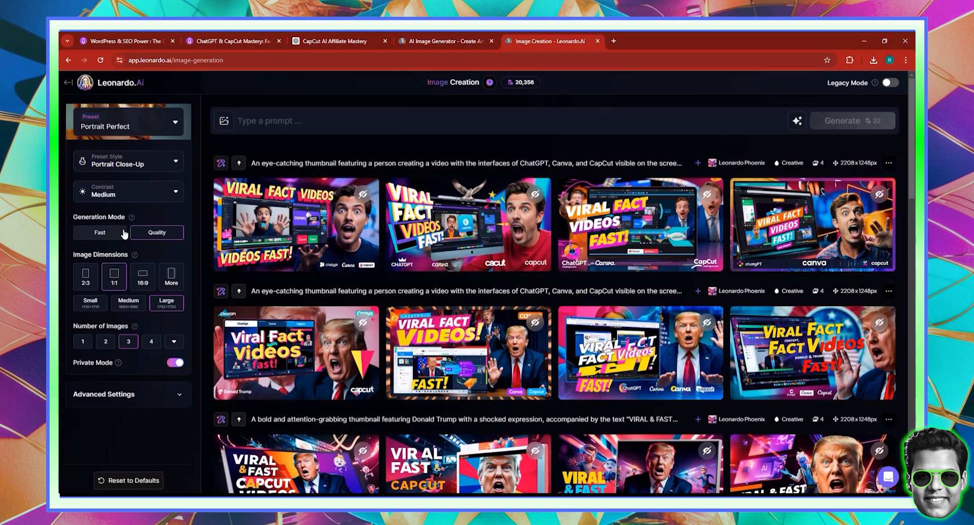
Set the image dimensions to the Instagram (4:5) aspect ratio at Large size
click(174, 277)
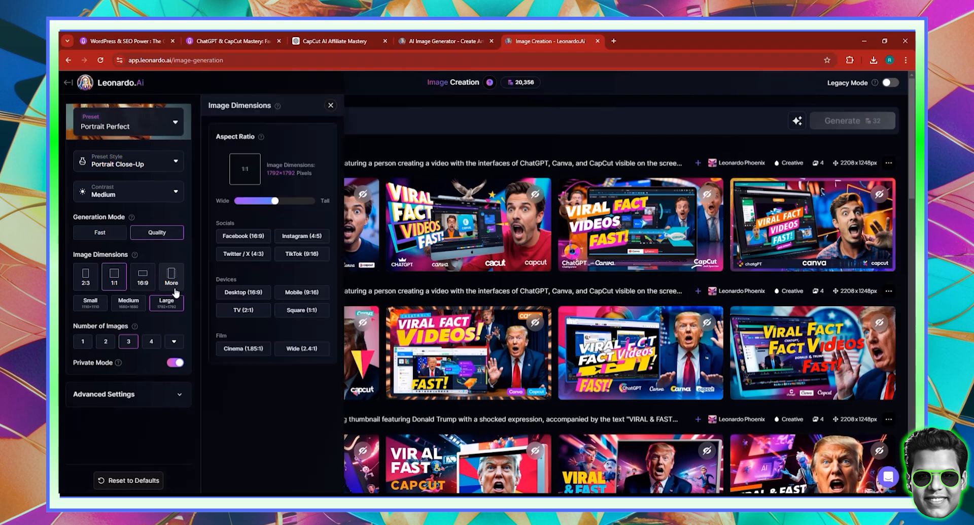
click(289, 206)
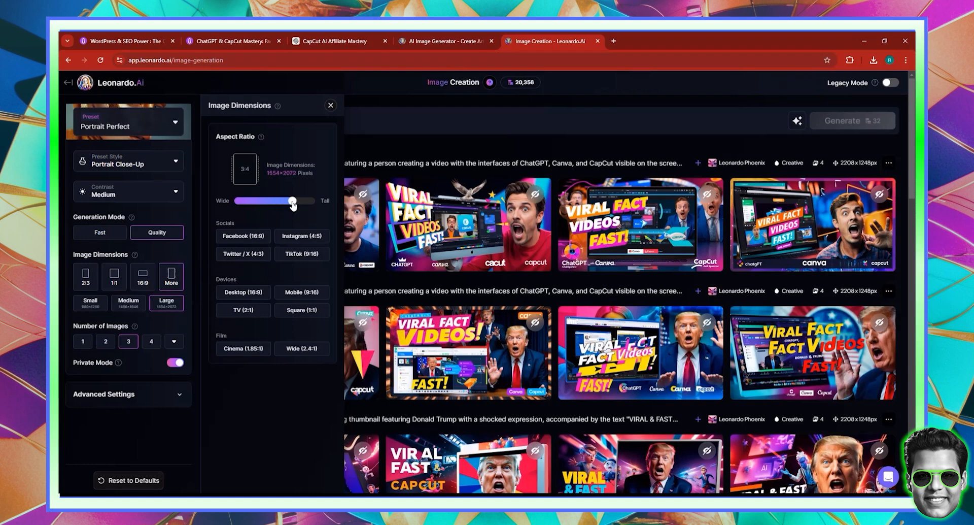
click(265, 205)
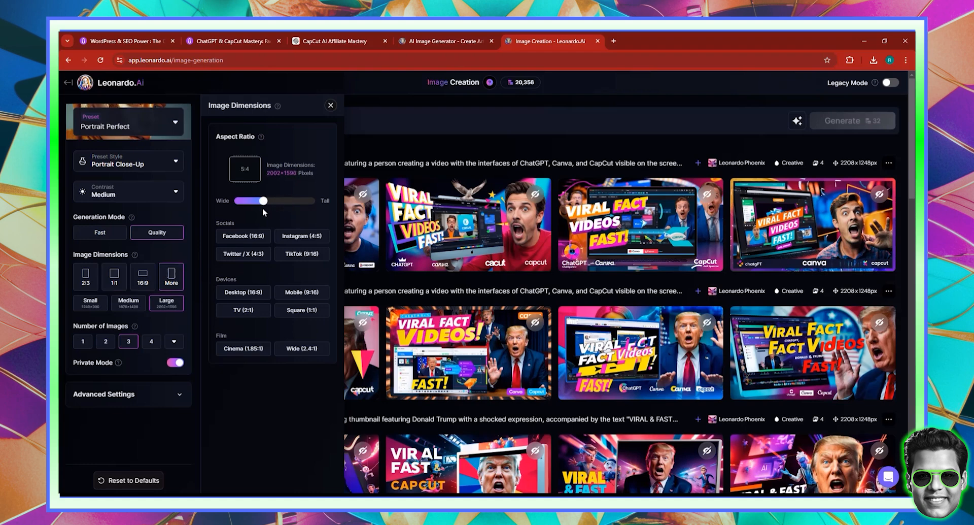
click(288, 202)
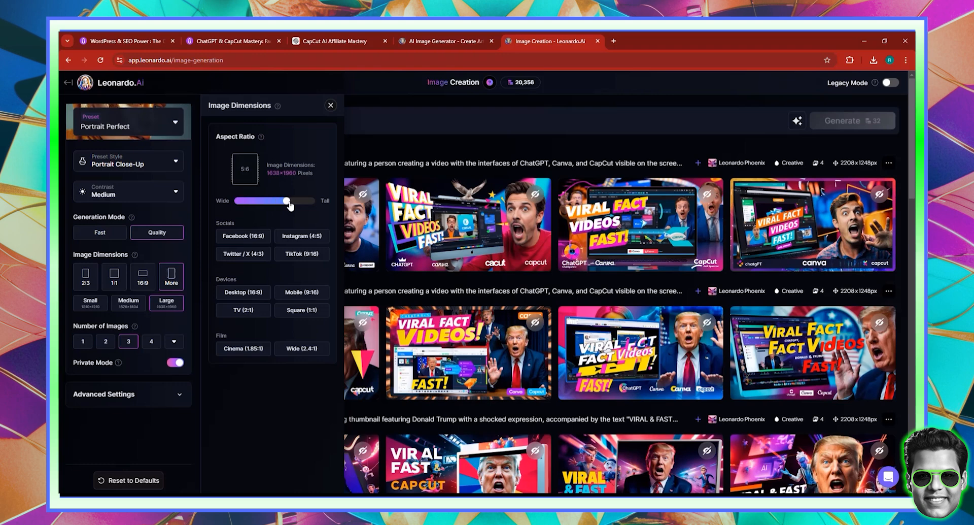
click(302, 235)
click(331, 105)
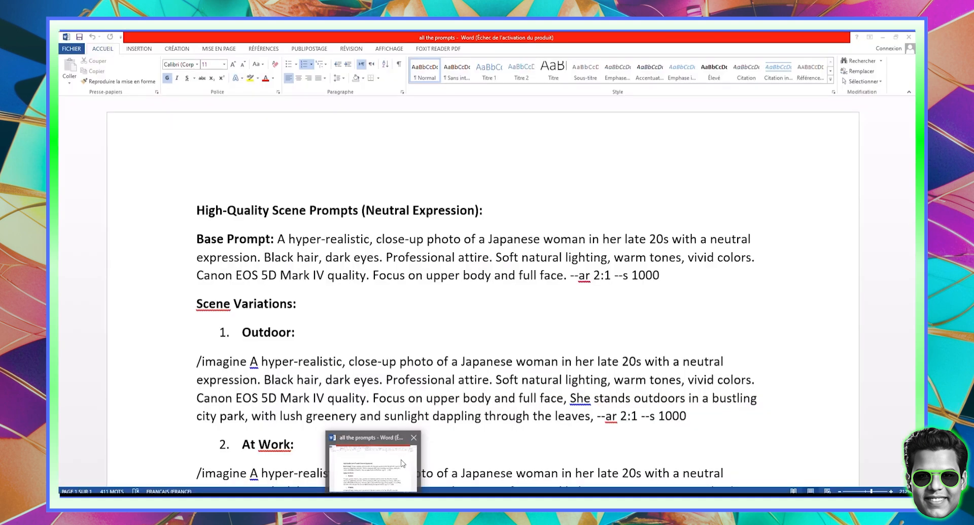
Switch to the Word document "all the prompts" and copy the Base Prompt text without its --ar and --s parameters
click(404, 460)
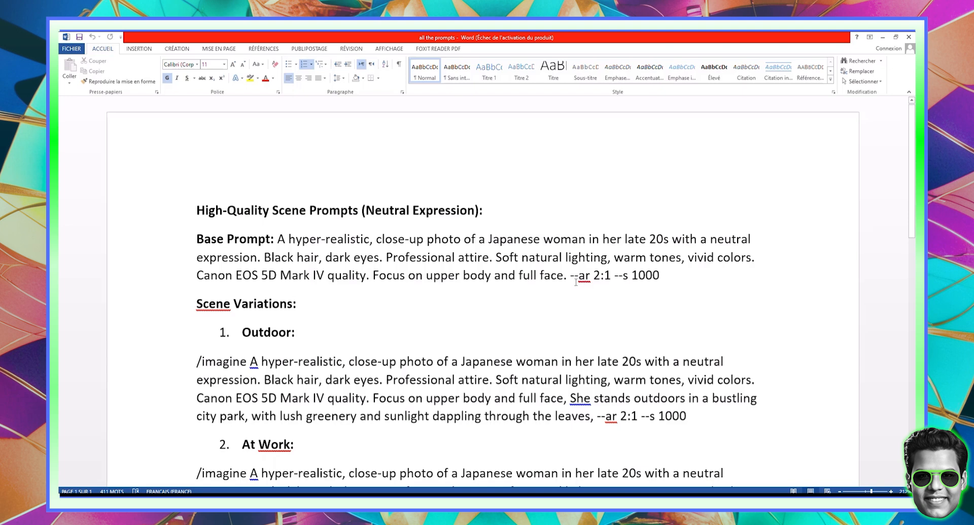
drag(570, 285, 277, 238)
key(ctrl+c)
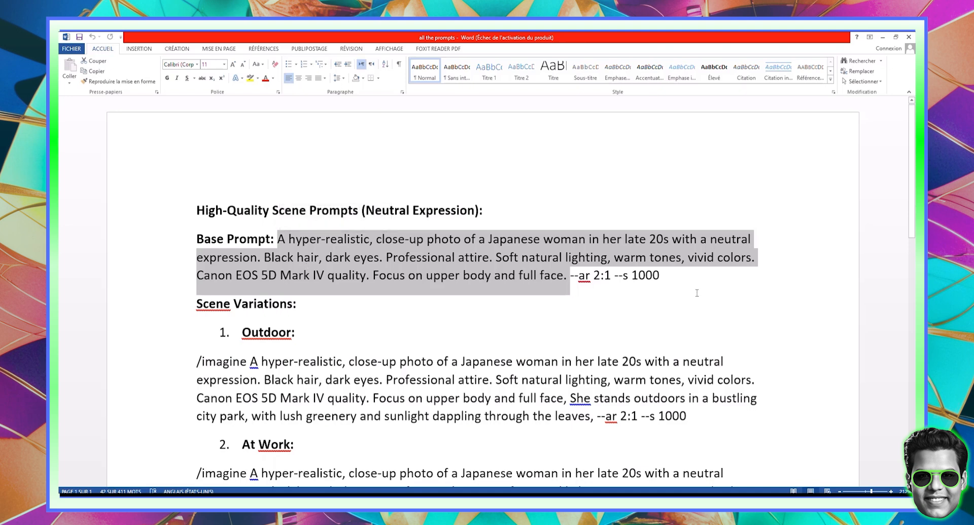
right_click(415, 278)
click(437, 303)
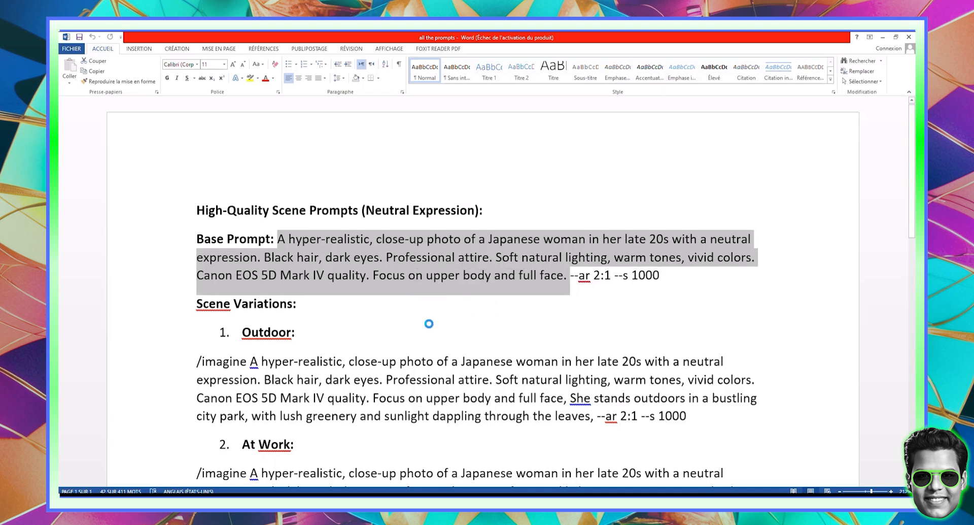
Return to Leonardo.Ai in the browser, paste the copied base prompt as the image prompt, and generate the images
click(371, 493)
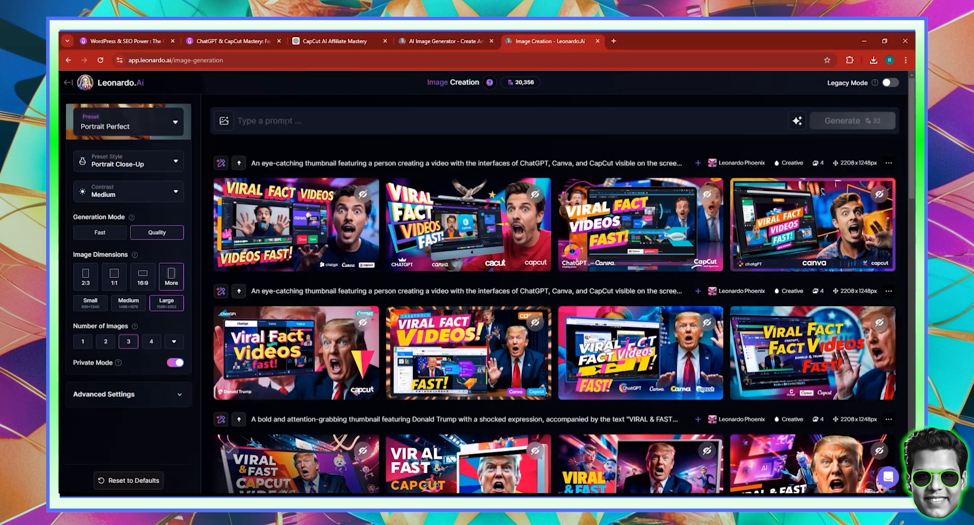
right_click(287, 121)
click(304, 226)
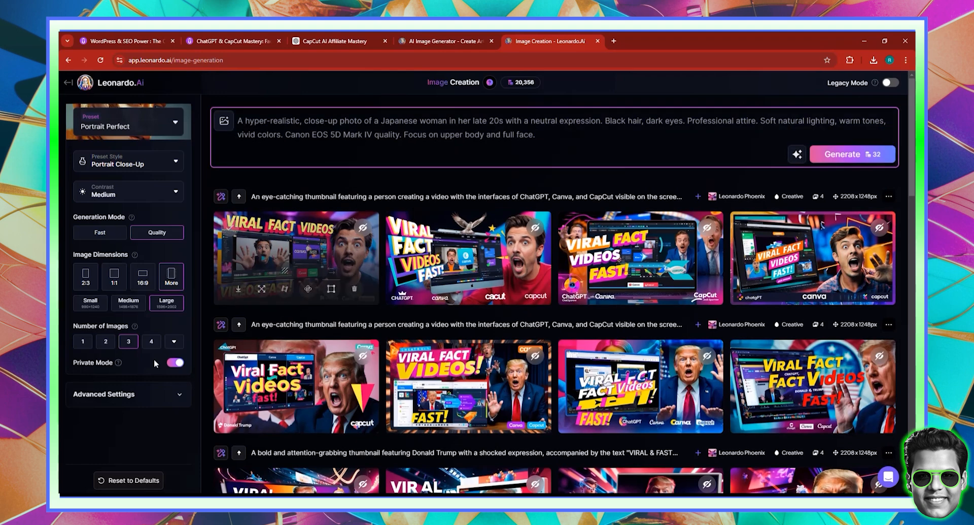
click(362, 134)
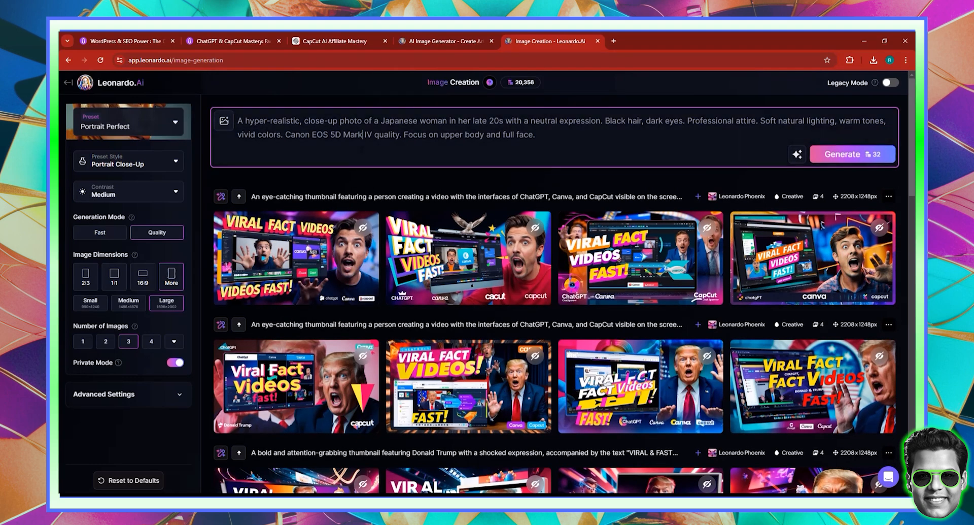
click(828, 155)
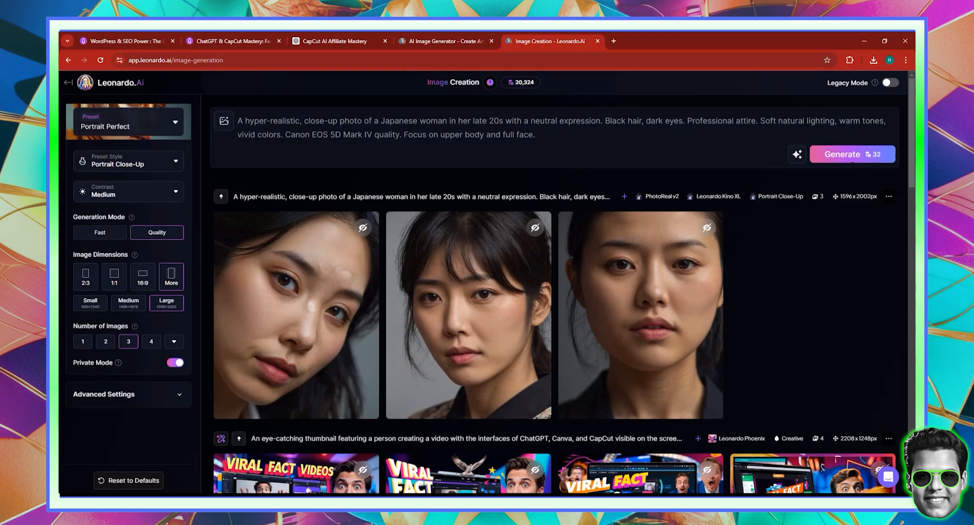
View the third generated portrait, the front-facing one, at full size and download it
mouse_move(645, 279)
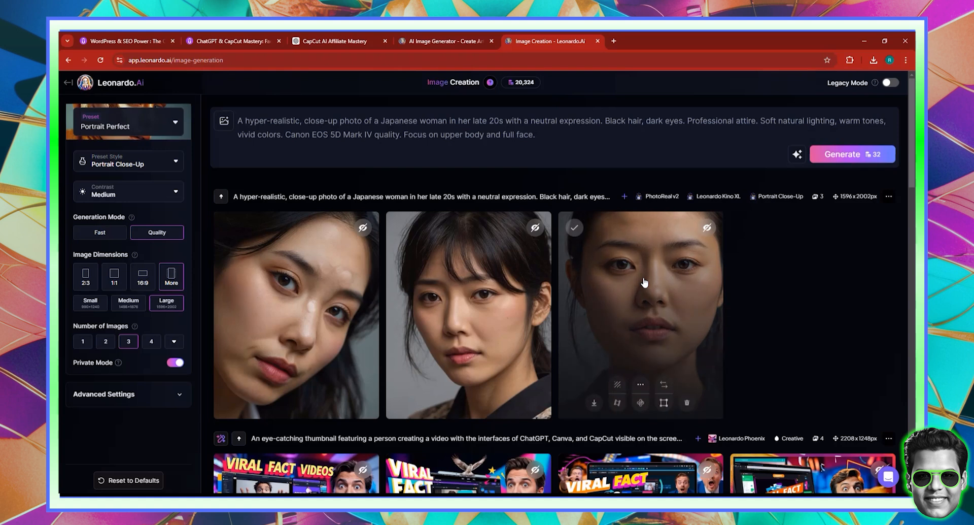
click(645, 282)
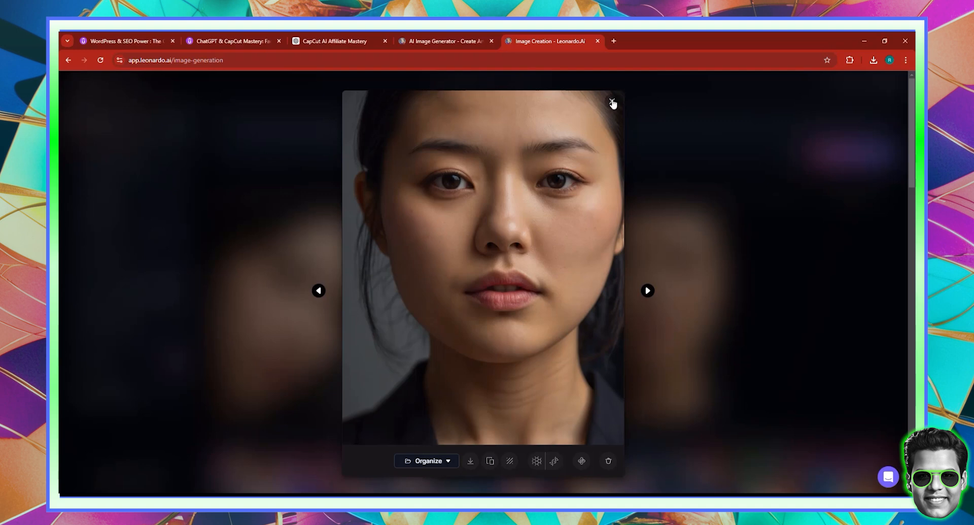
click(685, 275)
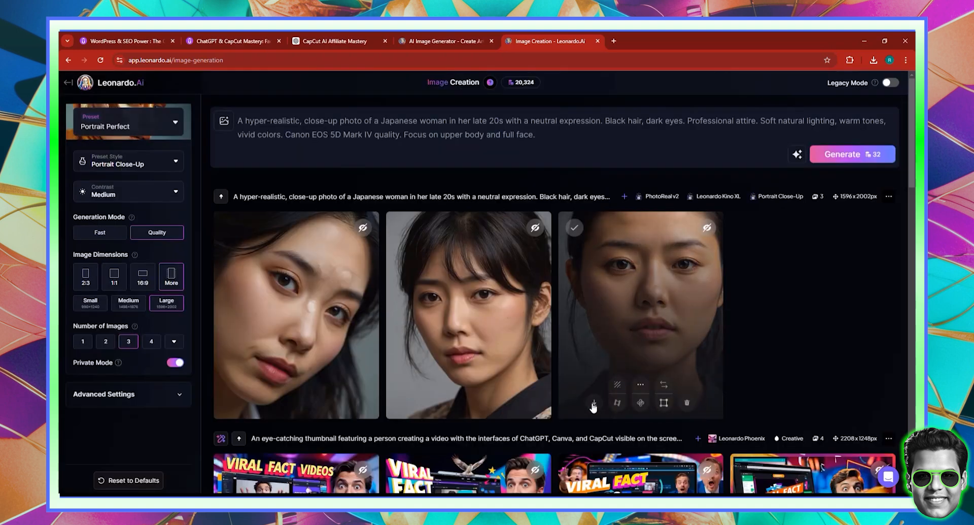
mouse_move(630, 422)
click(593, 402)
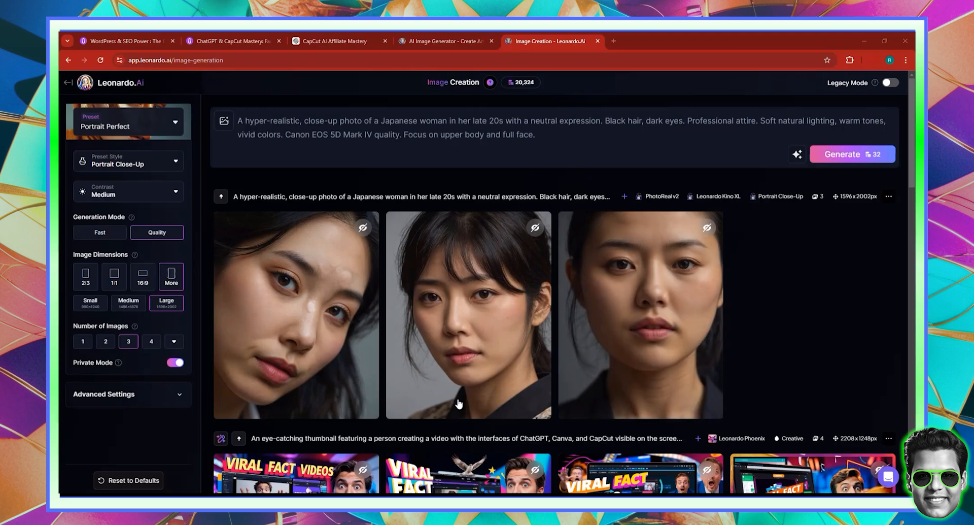
Switch back to the Word document and copy the Outdoor scene prompt, leaving out /imagine and the --ar and --s parameters
key(alt+Tab)
drag(278, 239, 570, 276)
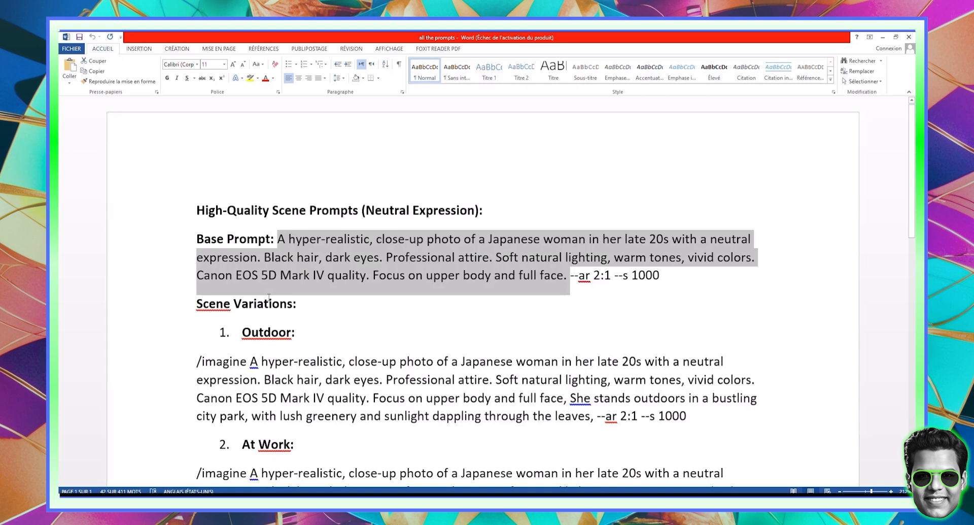
scroll(269, 298, down, 3)
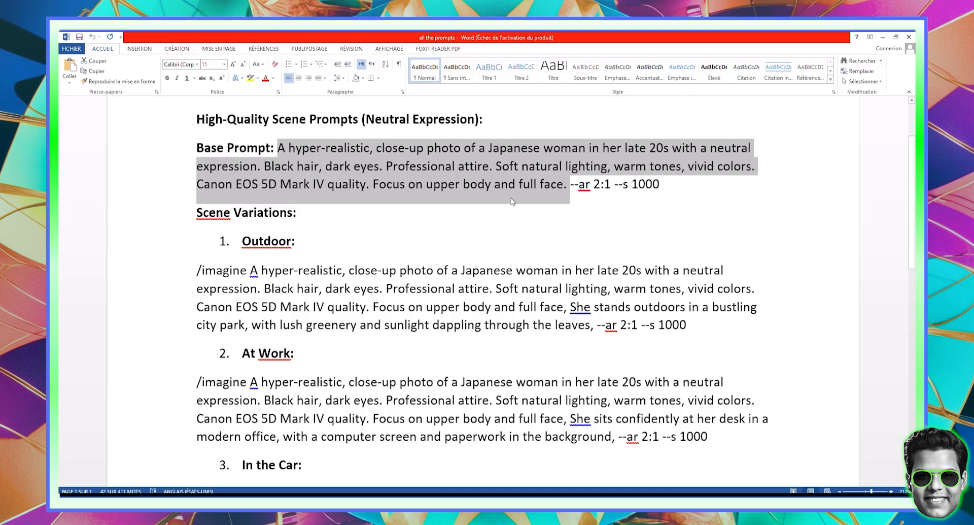
click(509, 168)
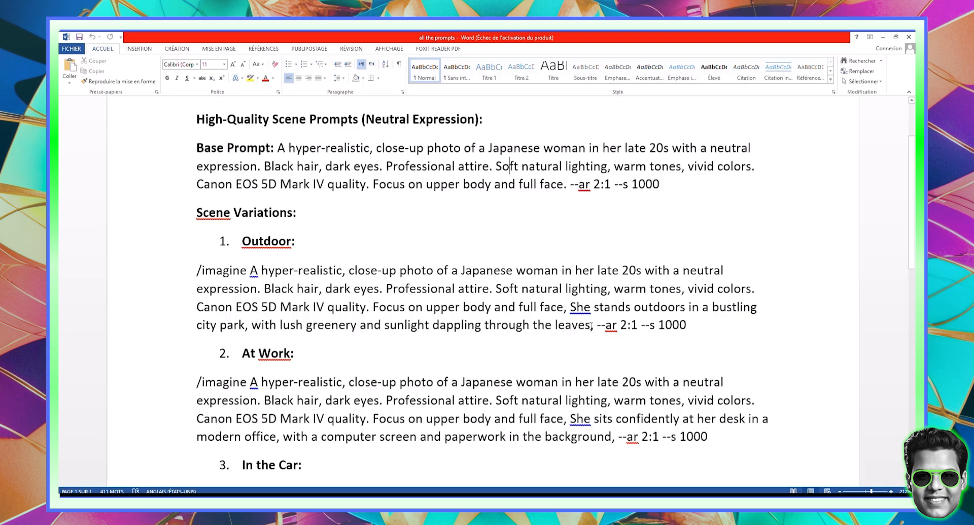
drag(590, 326, 251, 272)
right_click(268, 279)
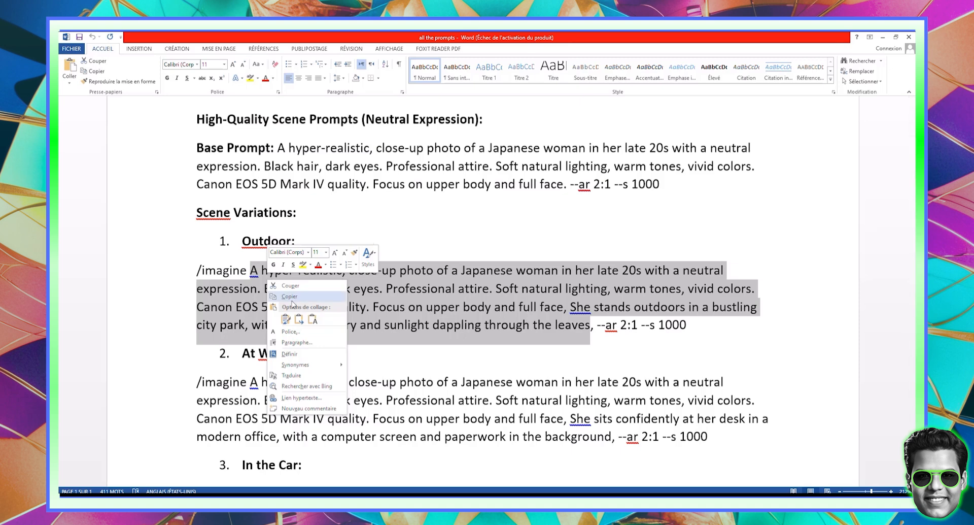
click(290, 296)
Return to Leonardo.Ai in the browser and clear the previous prompt text
key(alt+Tab)
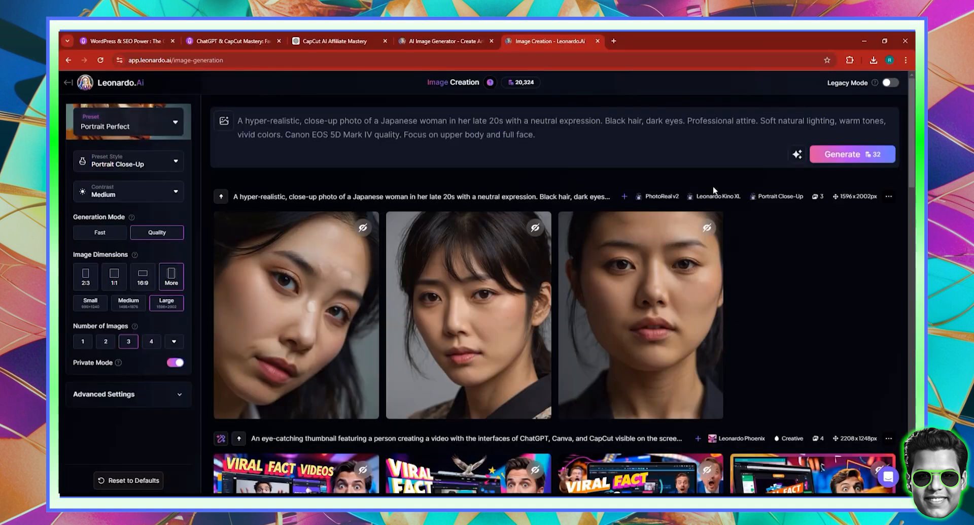
click(299, 121)
key(ctrl+a)
key(BackSpace)
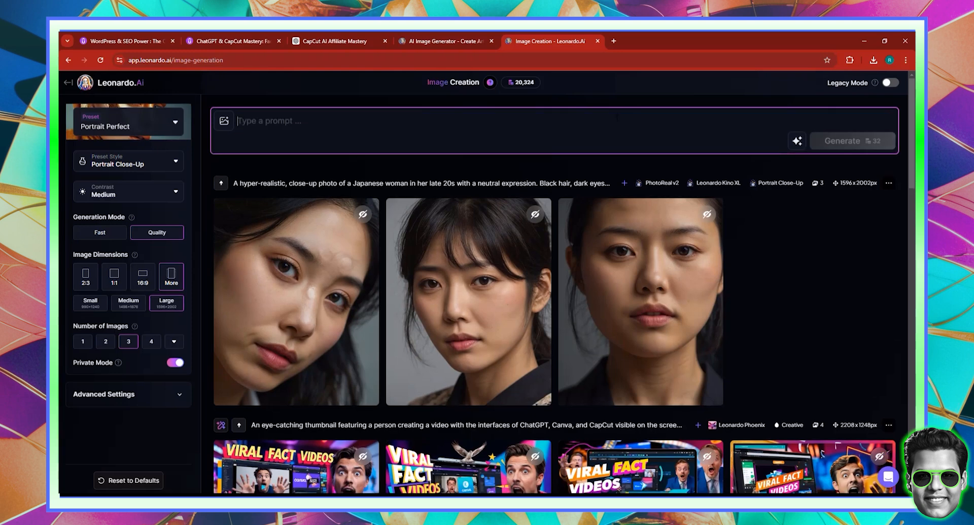
Add Portrait_Perfect_A_hyperrealistic_closeup_photo_of_a_Japanese_0 from Downloads as a Character Reference and set its strength to High
click(224, 122)
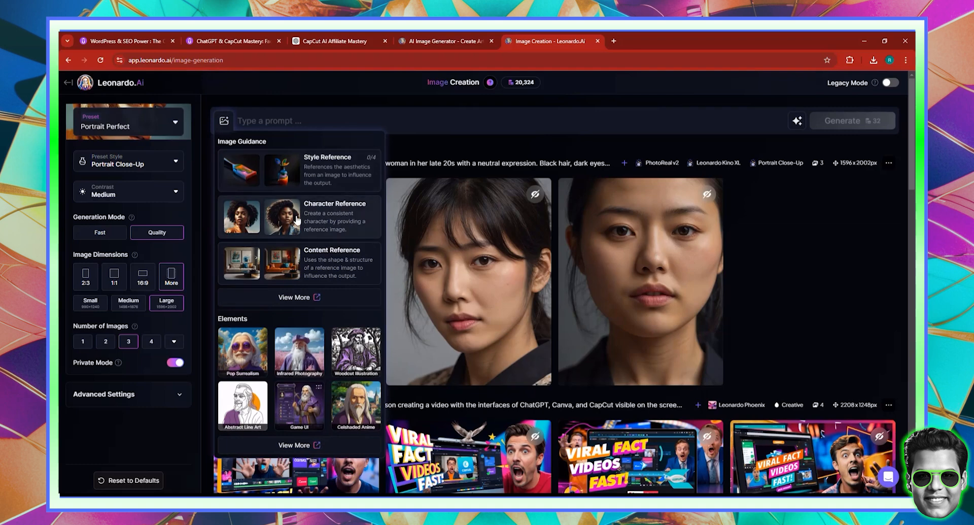
click(298, 219)
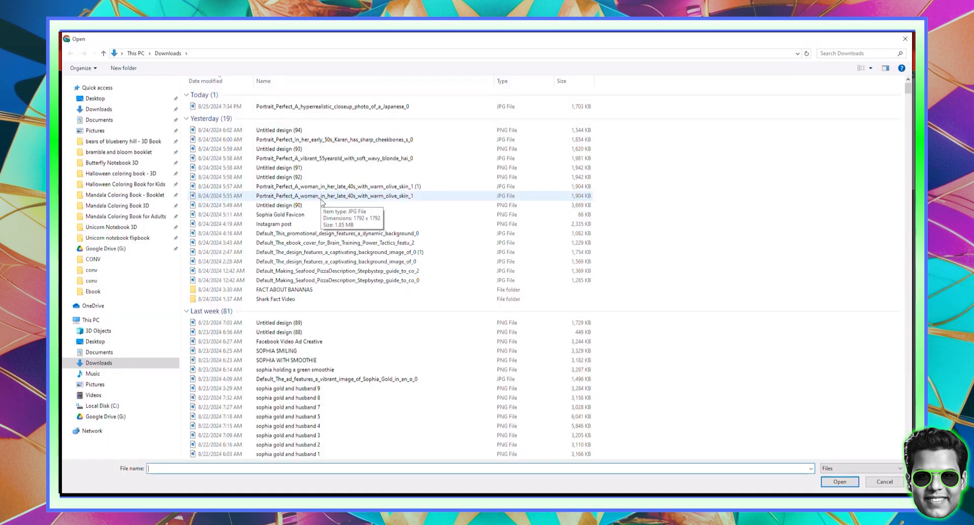
double_click(333, 110)
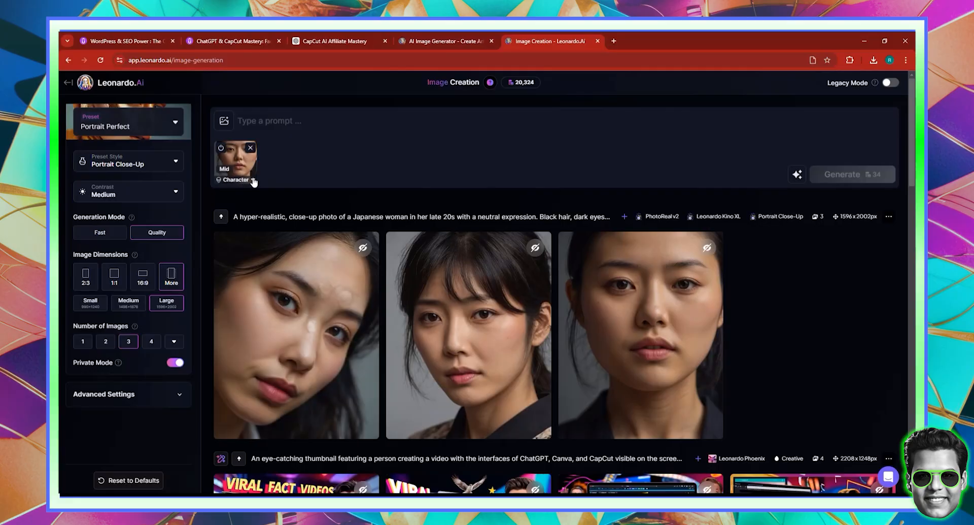
click(254, 181)
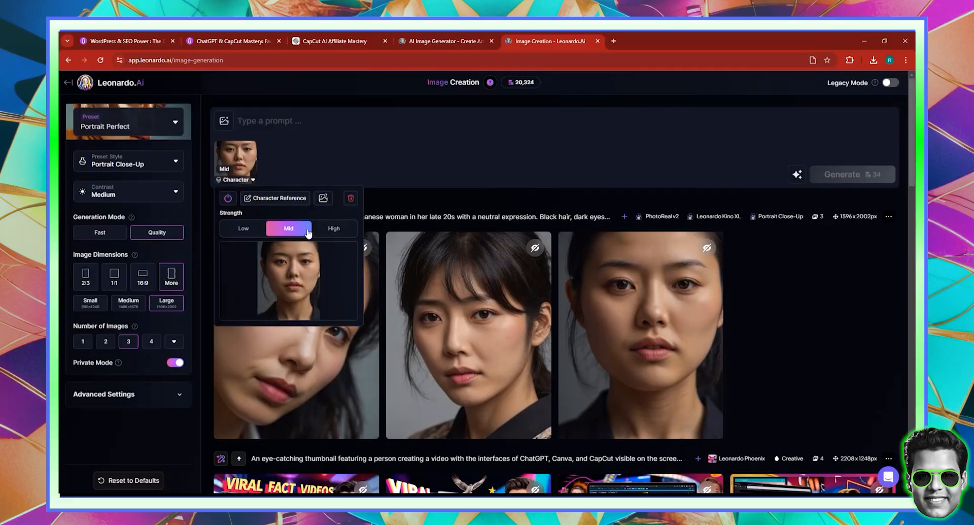
click(343, 232)
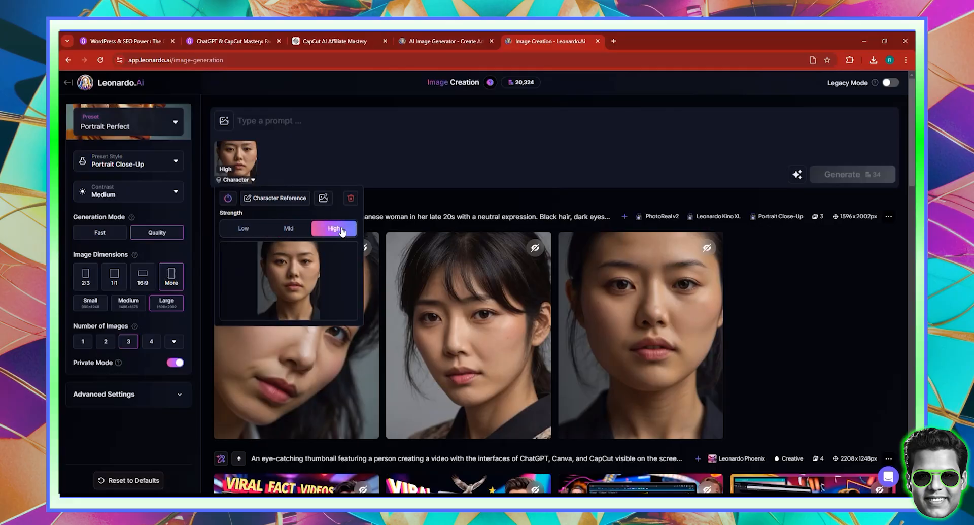
Paste the copied outdoor city park prompt and generate the images with the character reference
right_click(276, 120)
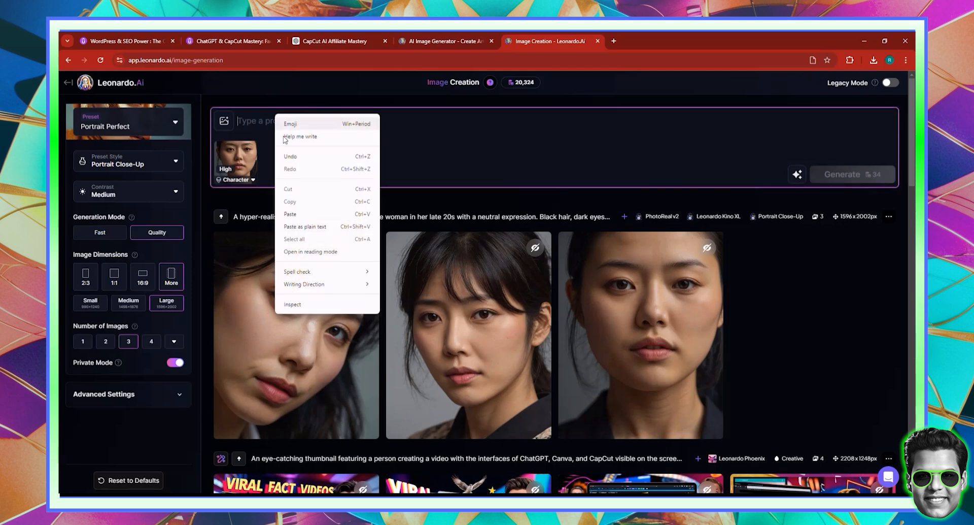
click(310, 216)
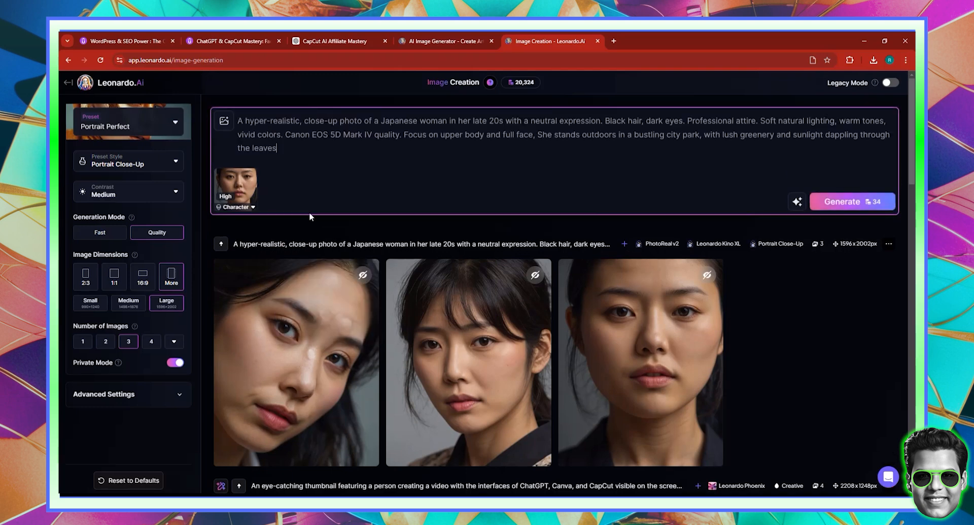
click(855, 203)
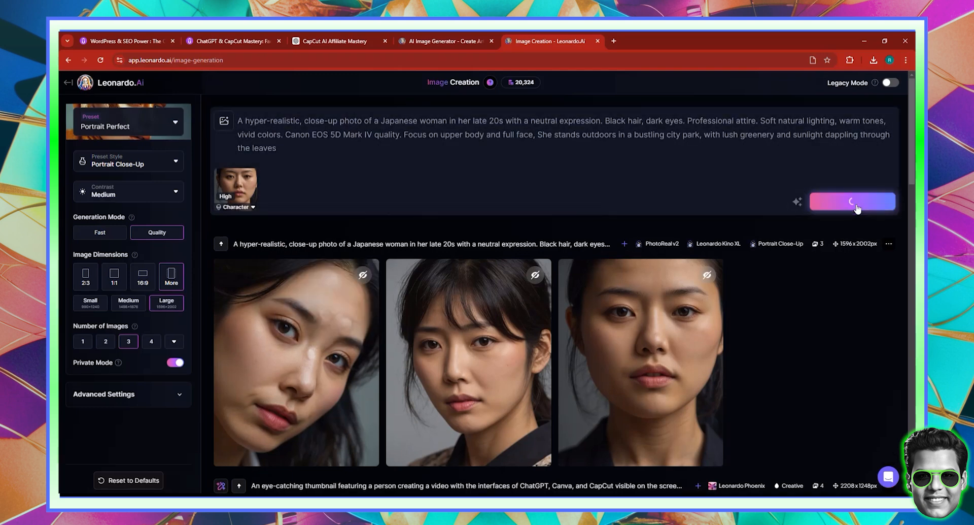
Switch to the Word document and copy the At Work scene prompt, leaving out /imagine and the --ar and --s parameters
mouse_move(678, 329)
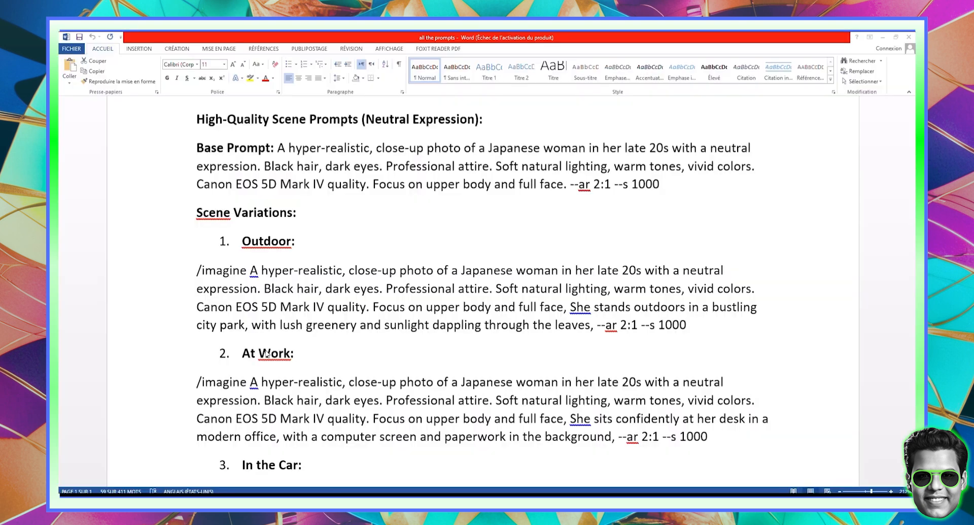
scroll(265, 349, down, 2)
drag(250, 246, 601, 305)
right_click(601, 304)
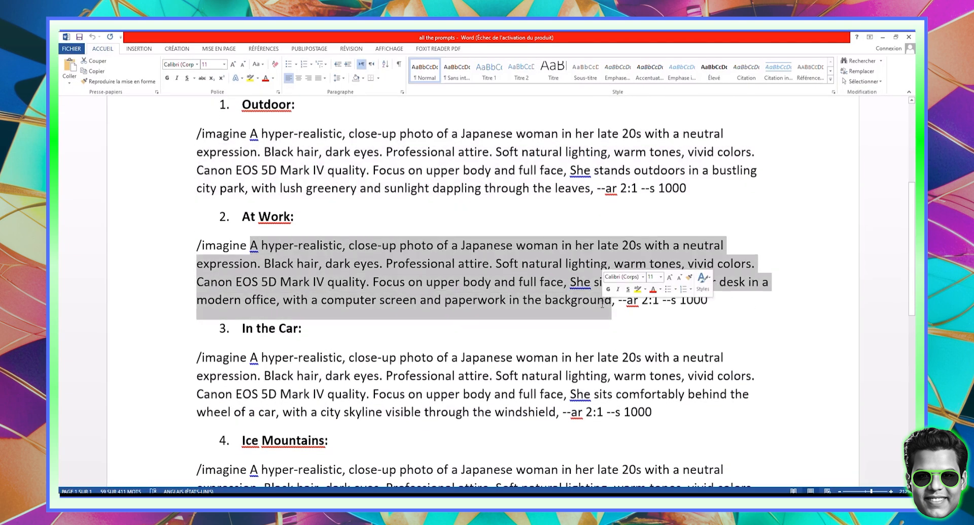
click(622, 322)
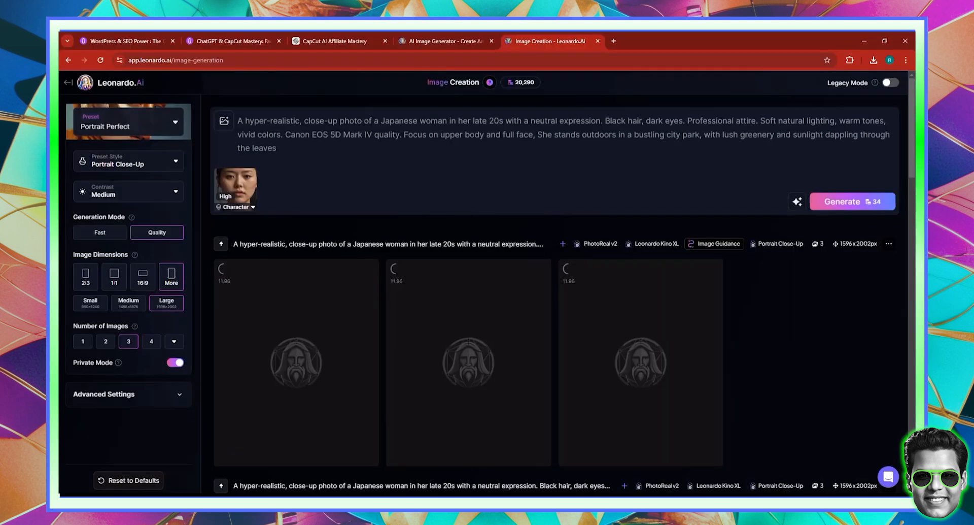
In Leonardo.Ai, replace the outdoor prompt with the copied modern office prompt and generate the images
click(337, 130)
key(ctrl+a)
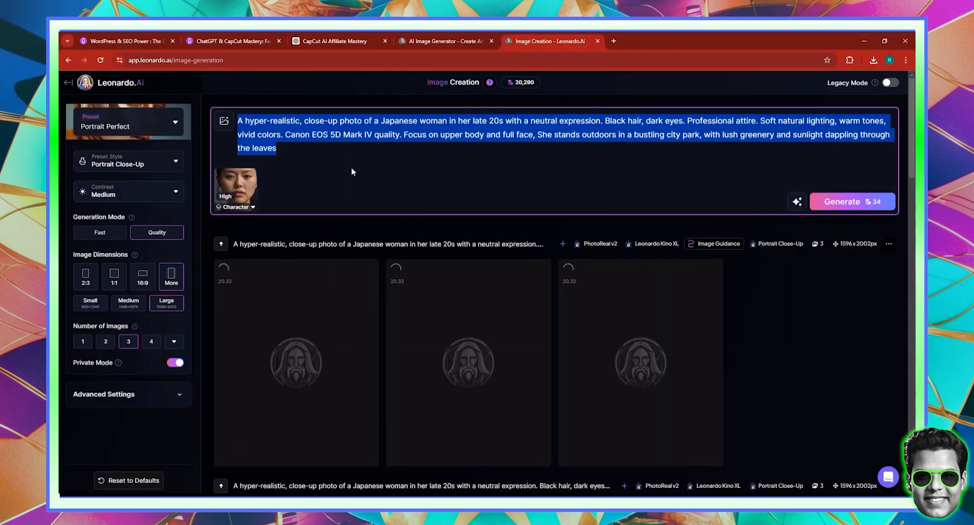
right_click(338, 129)
click(353, 204)
key(ctrl+v)
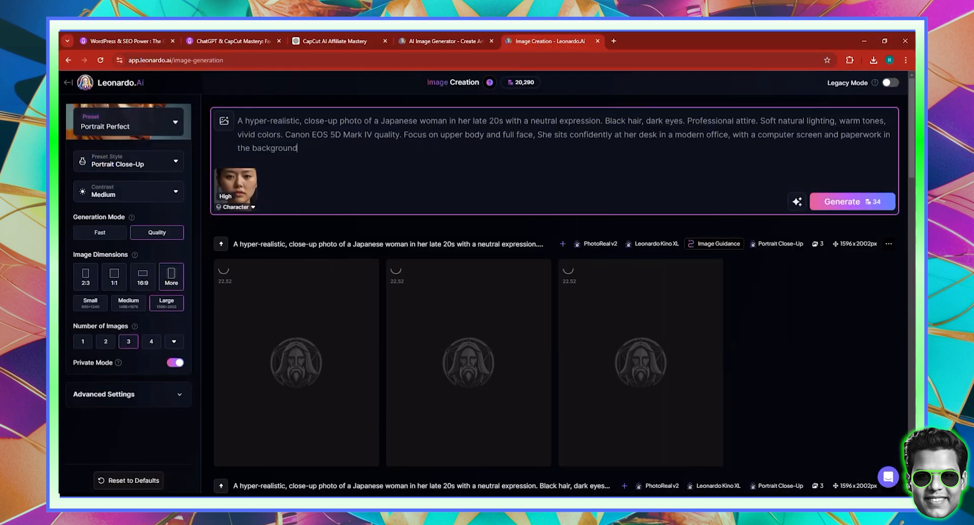
click(846, 202)
Switch to the Word document and copy the In the Car scene prompt, leaving out /imagine and the --ar and --s parameters
key(alt+Tab)
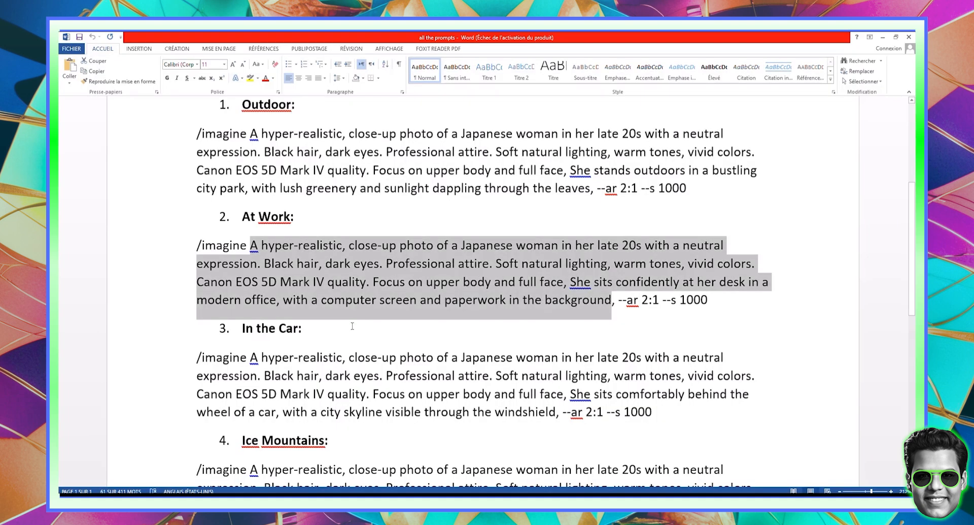
scroll(271, 247, down, 3)
drag(250, 217, 549, 268)
right_click(538, 269)
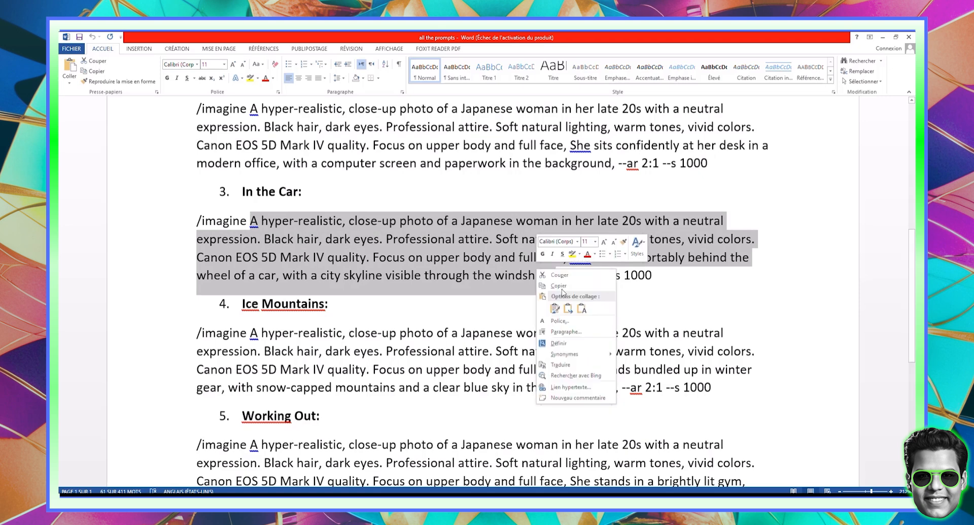
click(558, 286)
Return to Leonardo.Ai, clear the office prompt and paste the copied In the Car prompt in its place
key(alt+Tab)
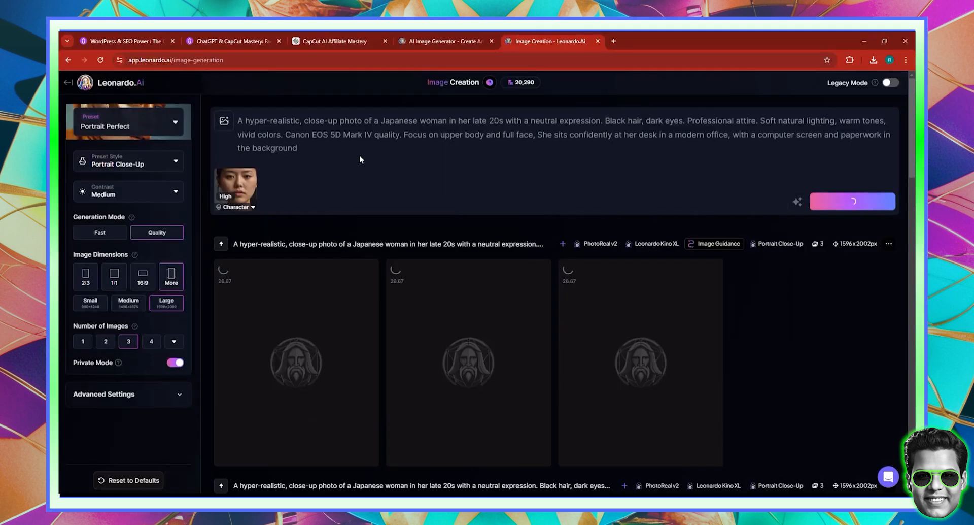
click(342, 131)
key(ctrl+a)
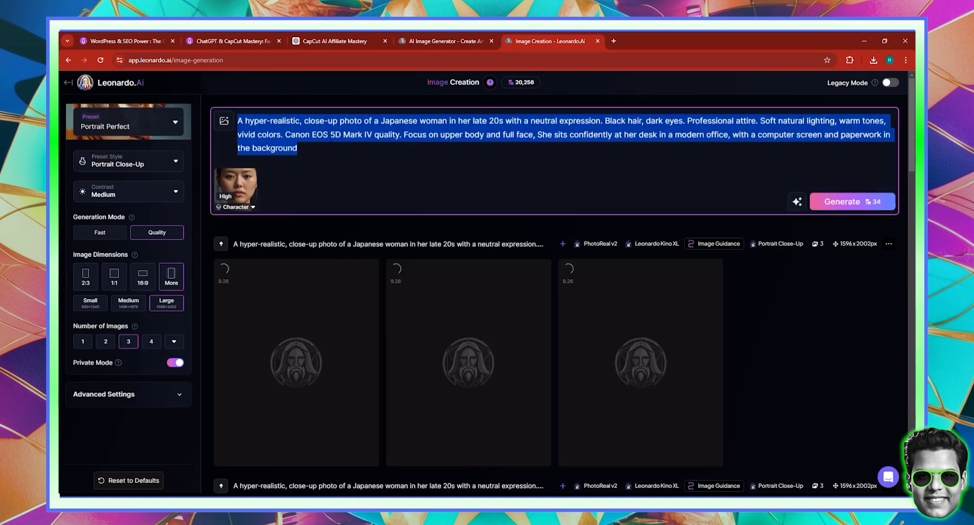
right_click(329, 136)
click(330, 135)
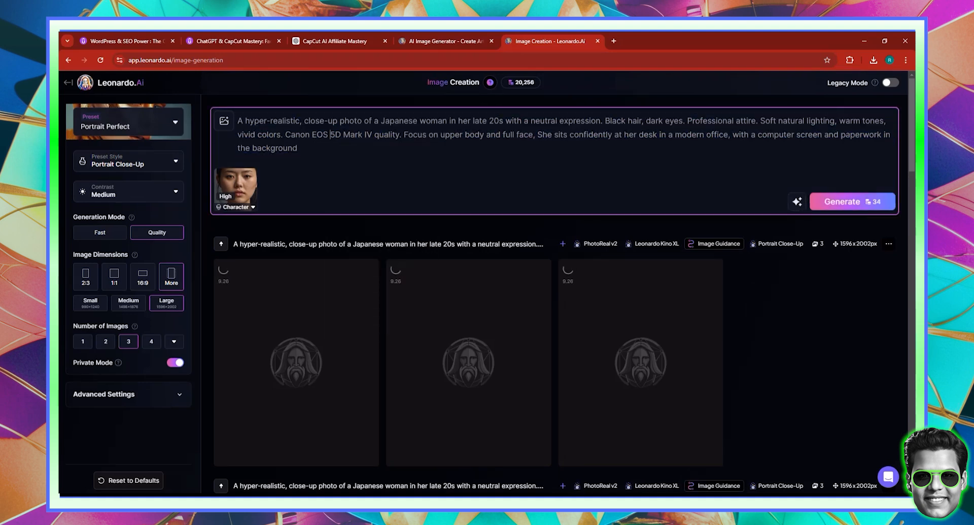
key(ctrl+a)
key(BackSpace)
right_click(280, 127)
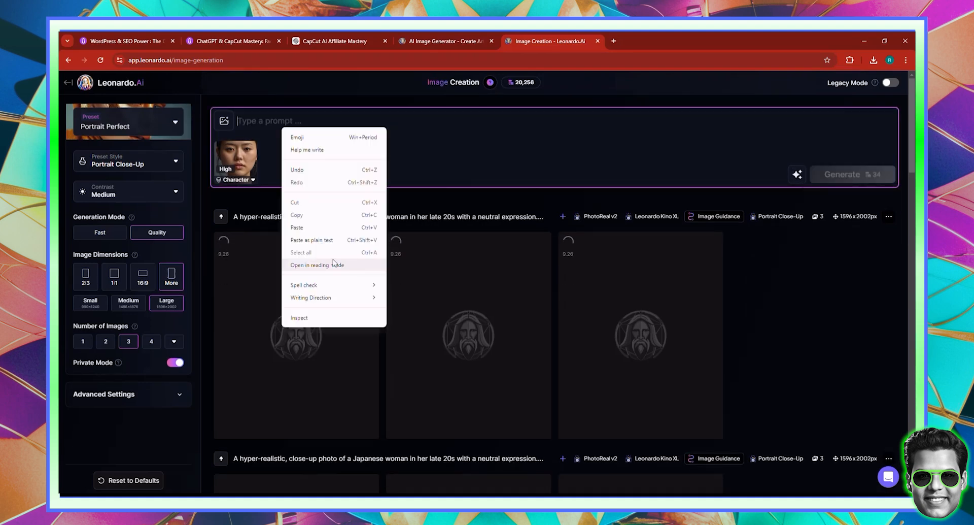
Switch to the Word document and copy the Ice Mountains scene prompt, leaving out /imagine and the --ar and --s parameters
key(alt+Tab)
drag(250, 195, 615, 250)
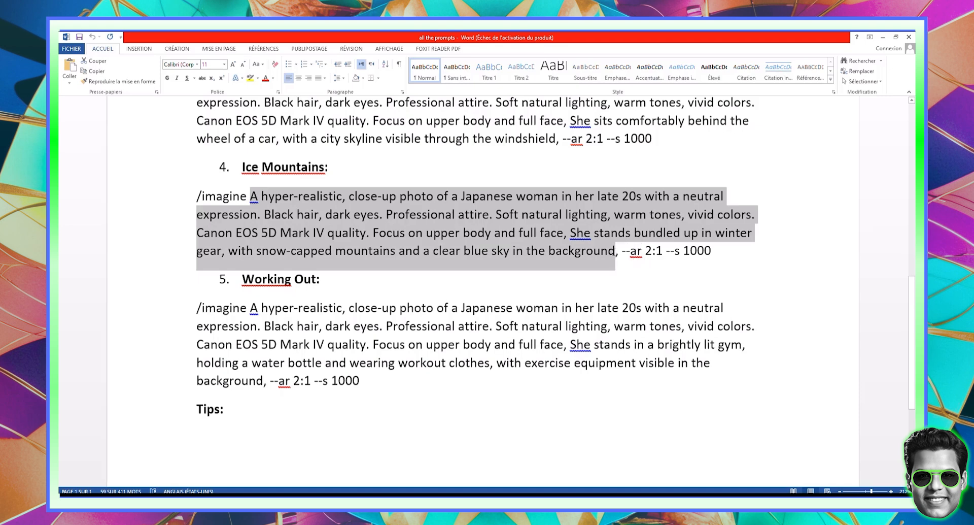
right_click(368, 239)
click(401, 259)
Return to Leonardo.Ai, replace the car prompt with the copied snow-capped mountains prompt and generate the images
key(alt+Tab)
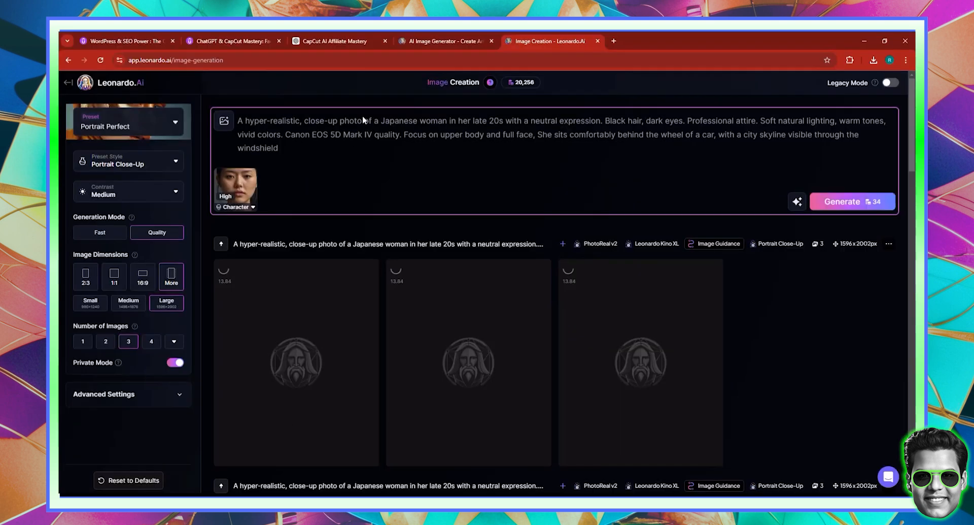
double_click(335, 134)
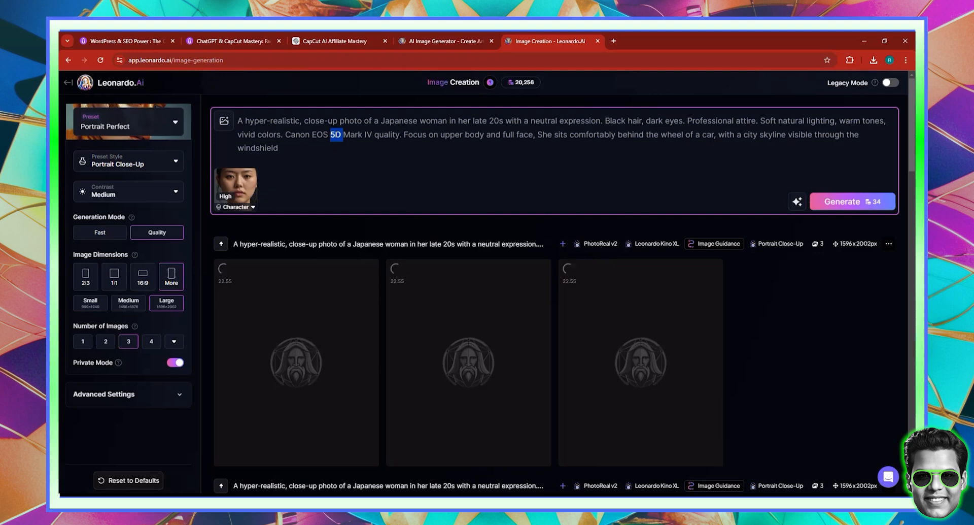
key(ctrl+a)
click(331, 134)
key(ctrl+a)
right_click(330, 134)
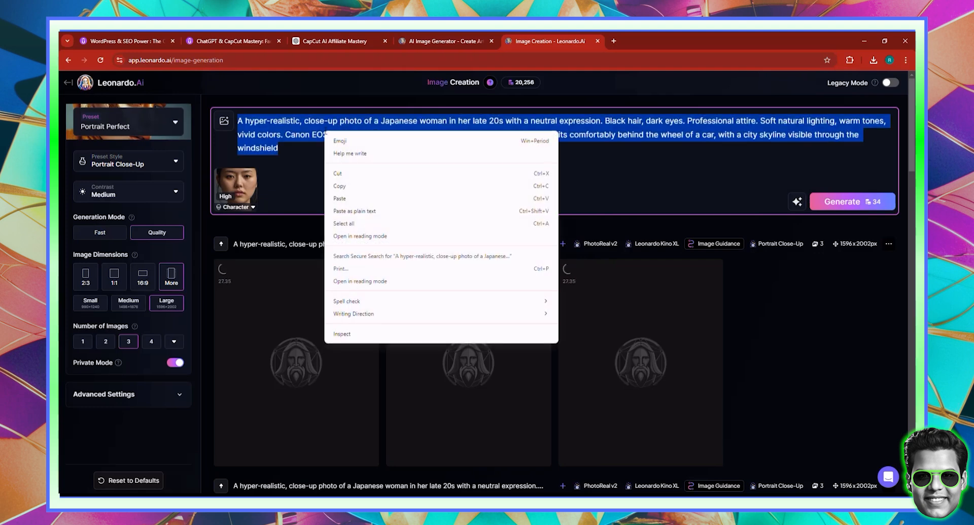
click(350, 187)
key(Return)
Switch to the Word document and copy the Working Out scene prompt, leaving out /imagine and the --ar and --s parameters
key(alt+Tab)
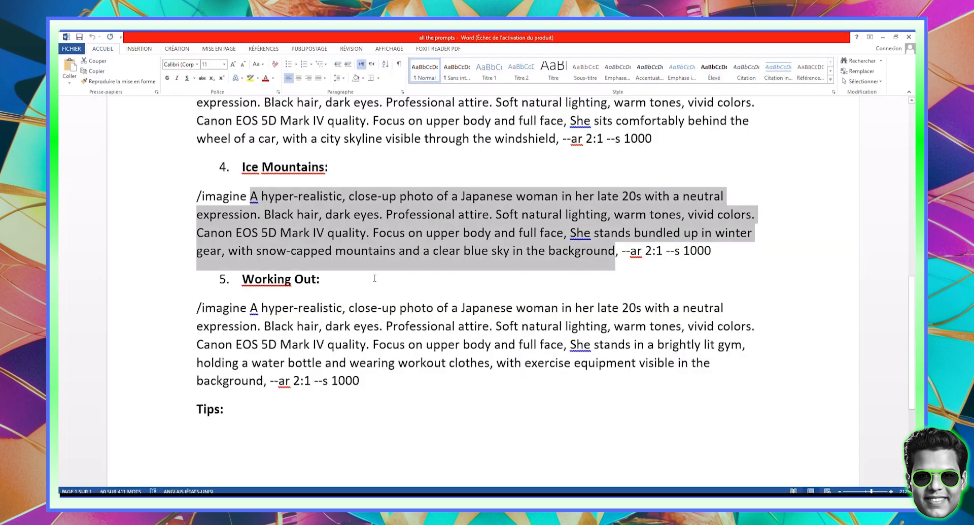
scroll(282, 218, down, 3)
scroll(276, 206, up, 1)
drag(258, 189, 264, 261)
right_click(257, 262)
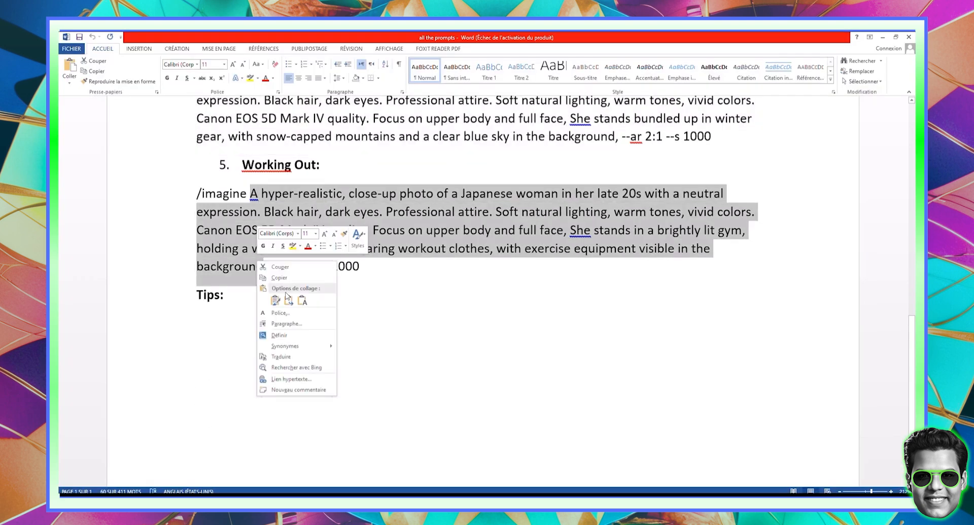
click(284, 280)
Return to Leonardo.Ai, replace the mountain prompt with the copied brightly lit gym prompt and generate the images
key(alt+Tab)
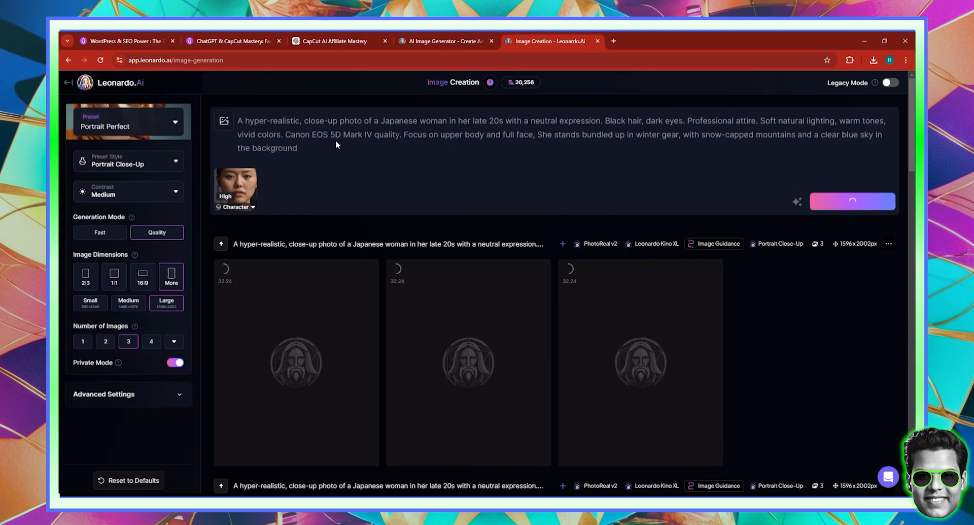
key(ctrl+a)
right_click(336, 140)
click(355, 194)
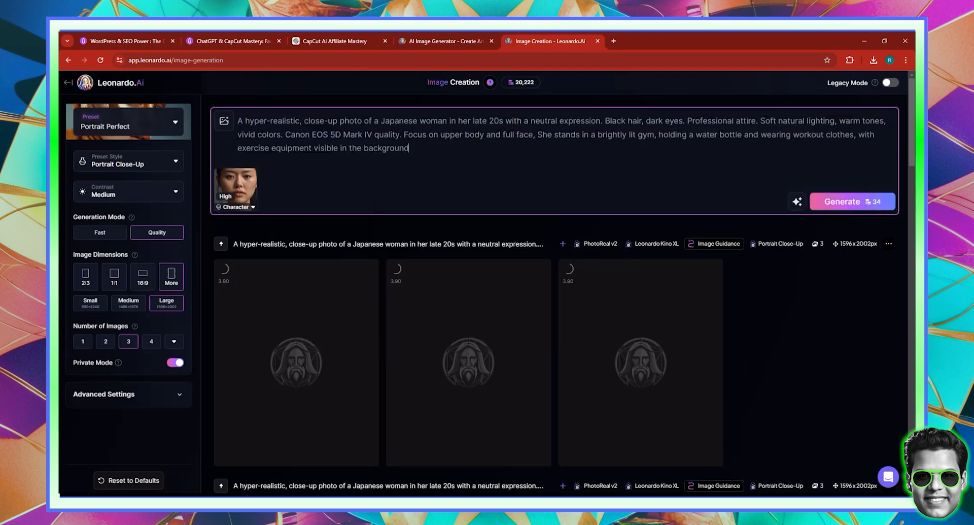
click(856, 198)
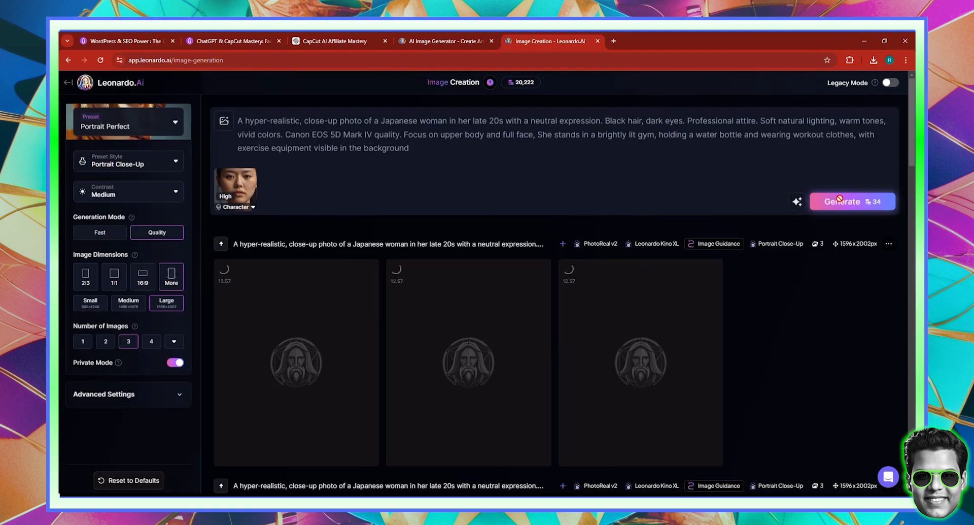
View the third base portrait and the three outdoor park images enlarged to compare the character's face
scroll(351, 276, down, 4)
scroll(349, 277, down, 4)
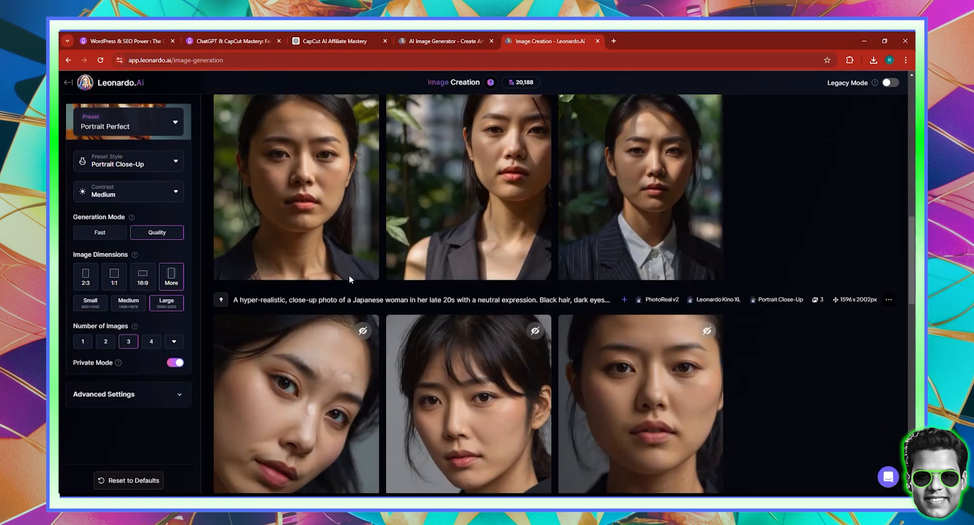
scroll(349, 276, up, 3)
scroll(349, 278, down, 3)
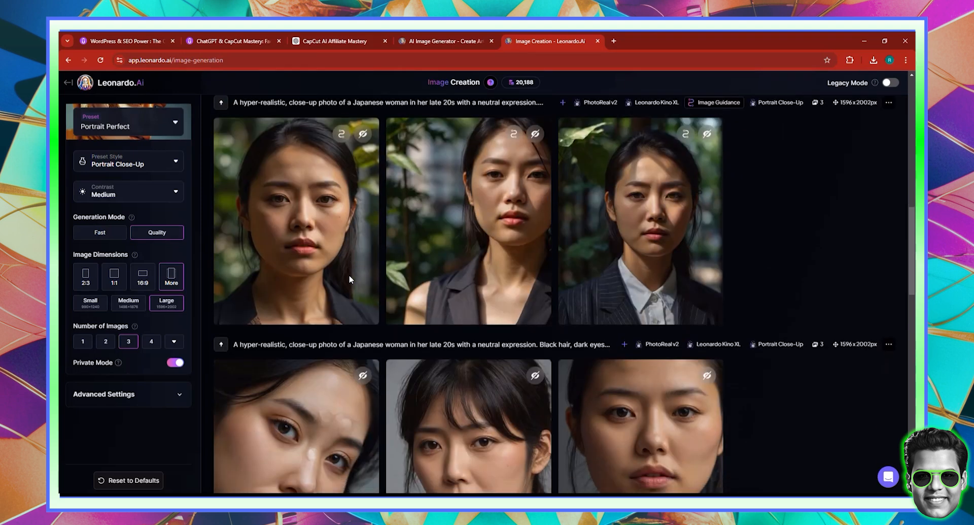
click(657, 423)
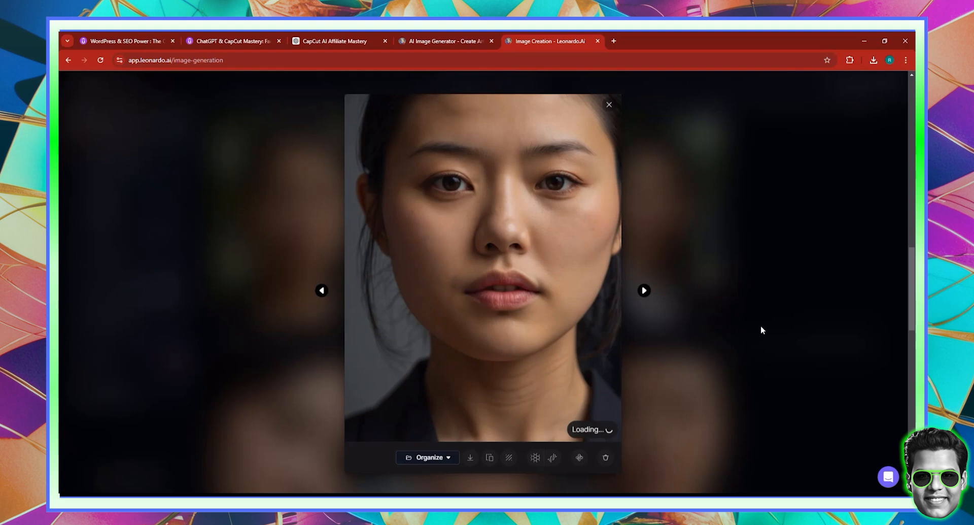
click(266, 243)
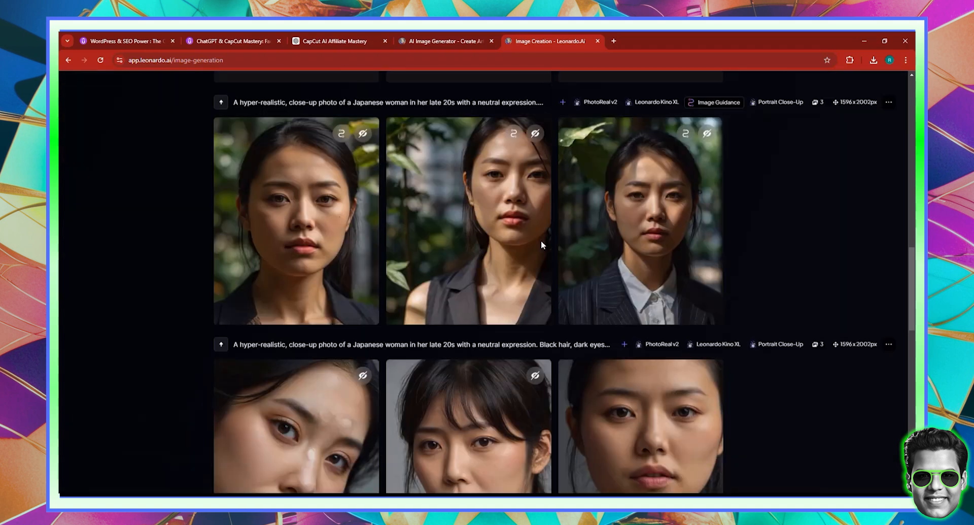
click(711, 279)
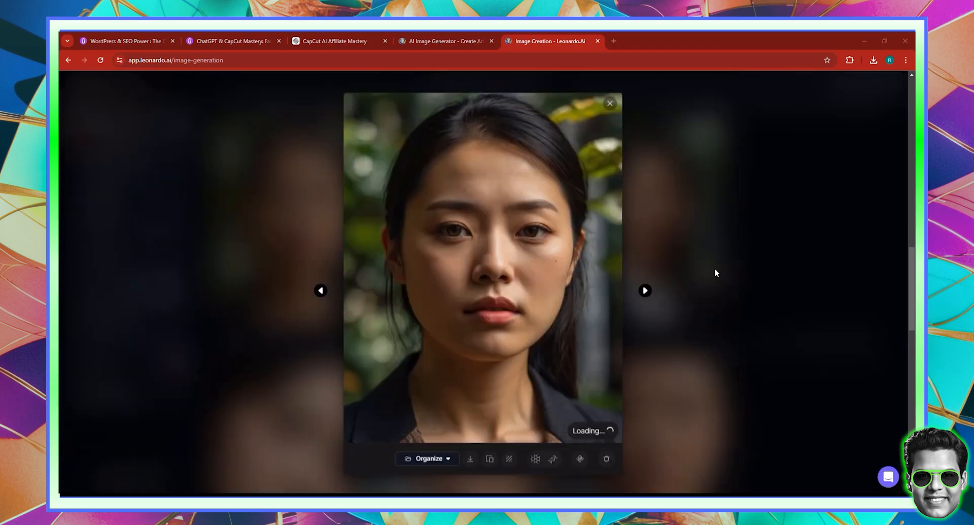
click(647, 291)
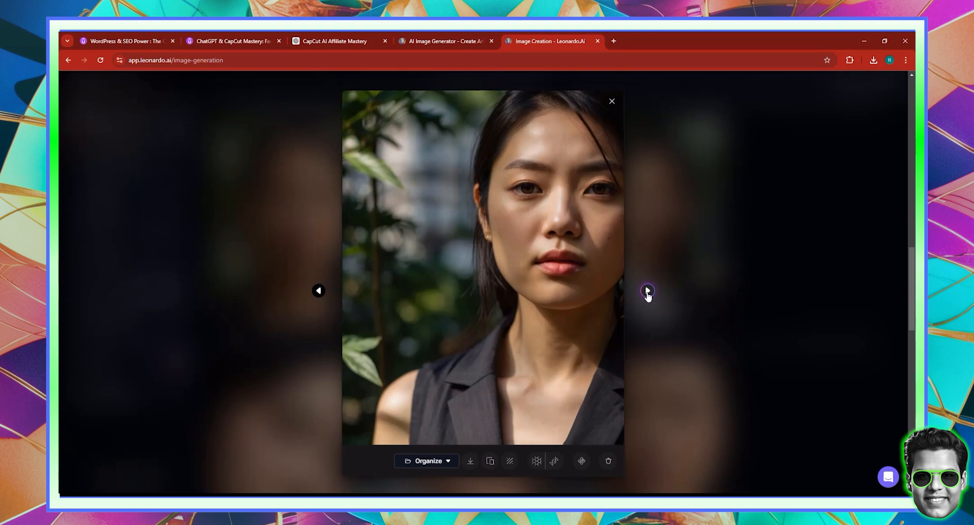
click(647, 291)
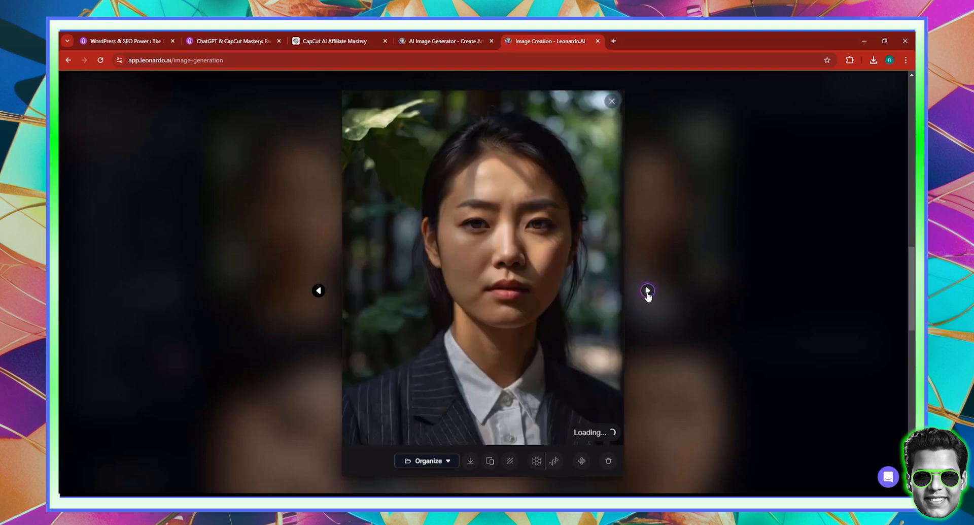
click(613, 102)
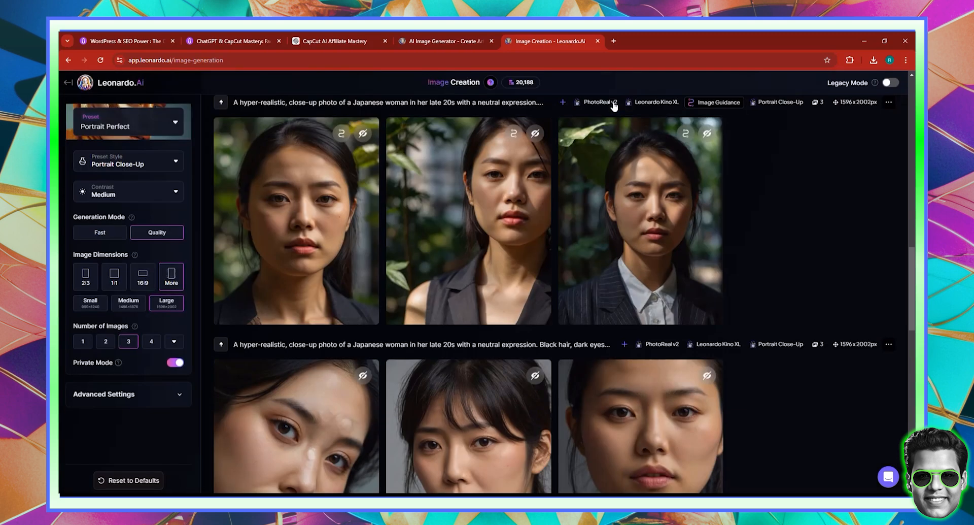
Examine the ice mountain, office and gym generations and compare the character's consistency with the original portraits
scroll(382, 241, up, 3)
scroll(382, 242, up, 3)
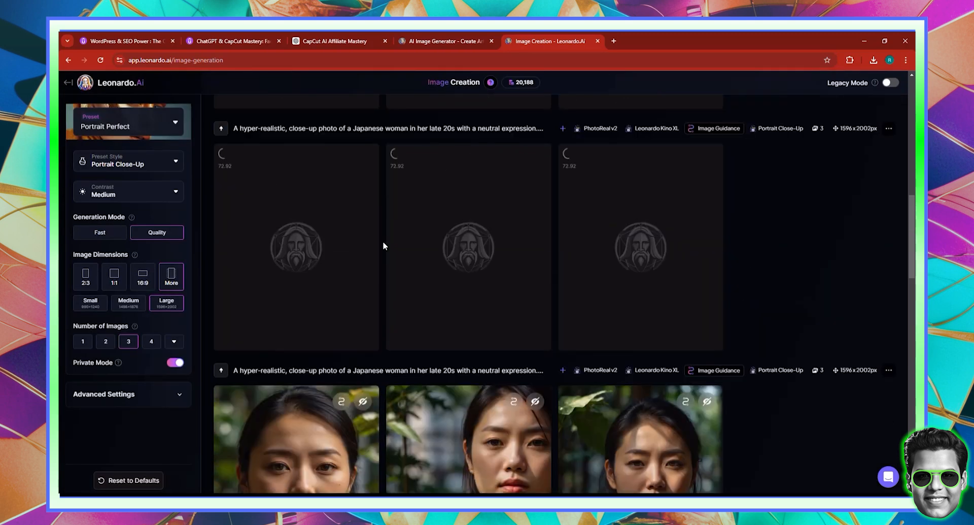
scroll(616, 252, up, 2)
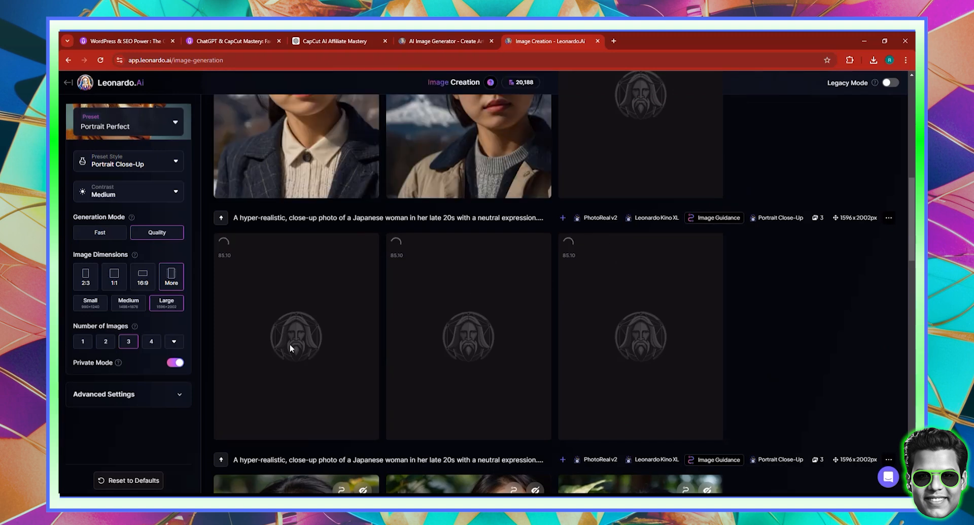
scroll(304, 343, up, 1)
scroll(300, 343, up, 2)
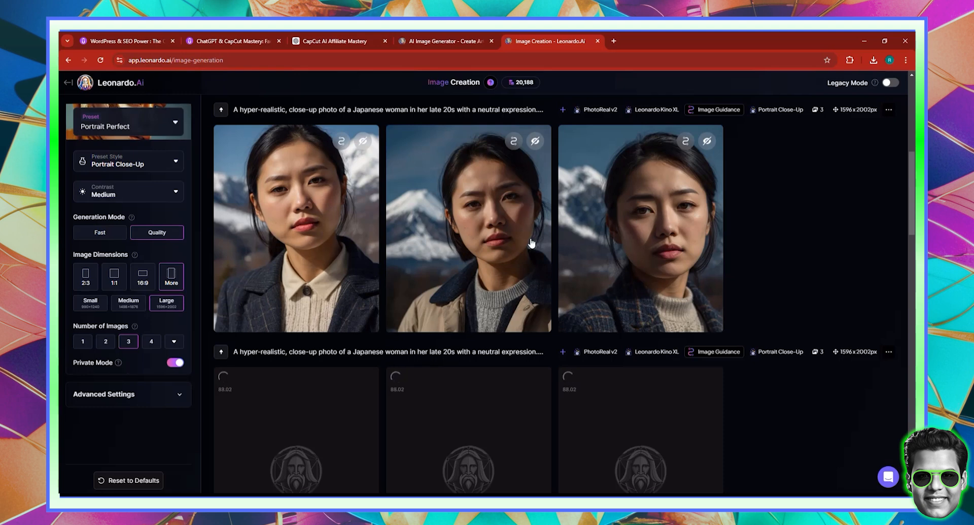
scroll(461, 261, up, 2)
scroll(461, 262, down, 5)
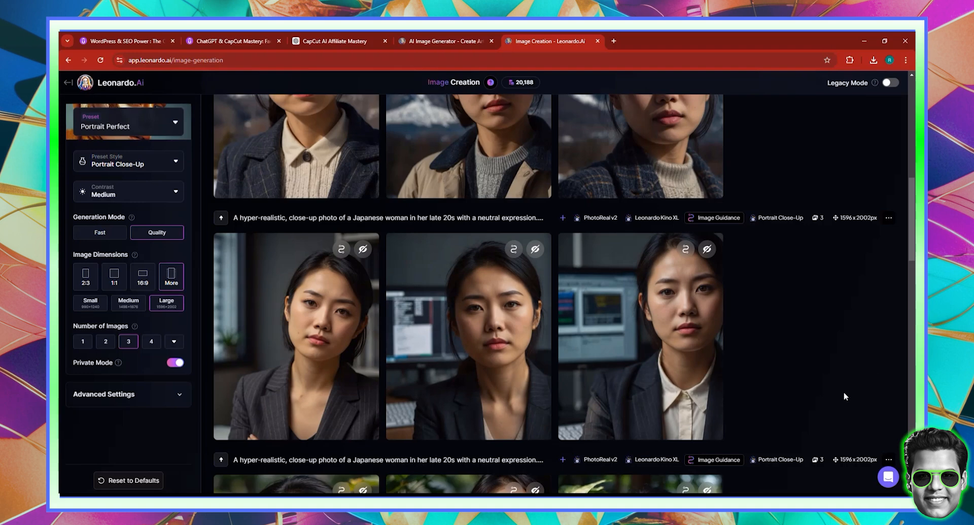
scroll(621, 231, up, 8)
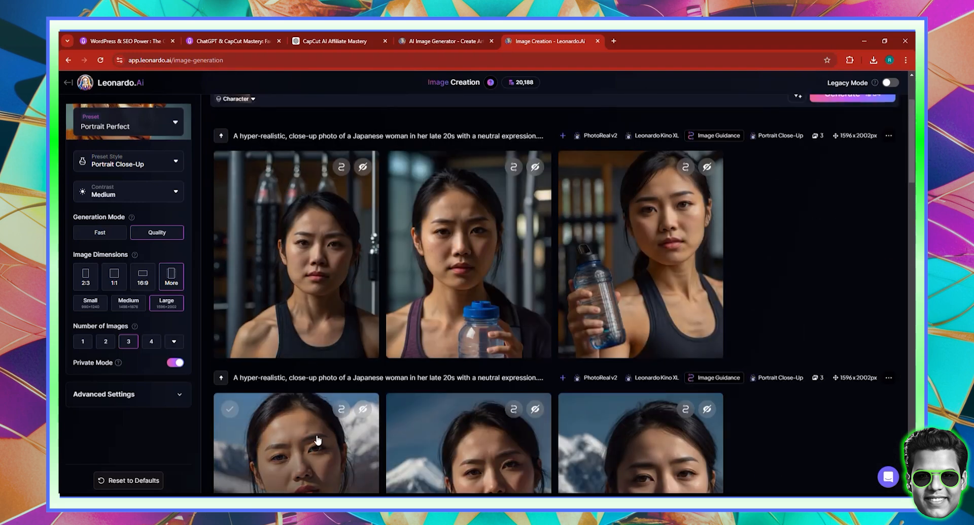
scroll(356, 401, up, 3)
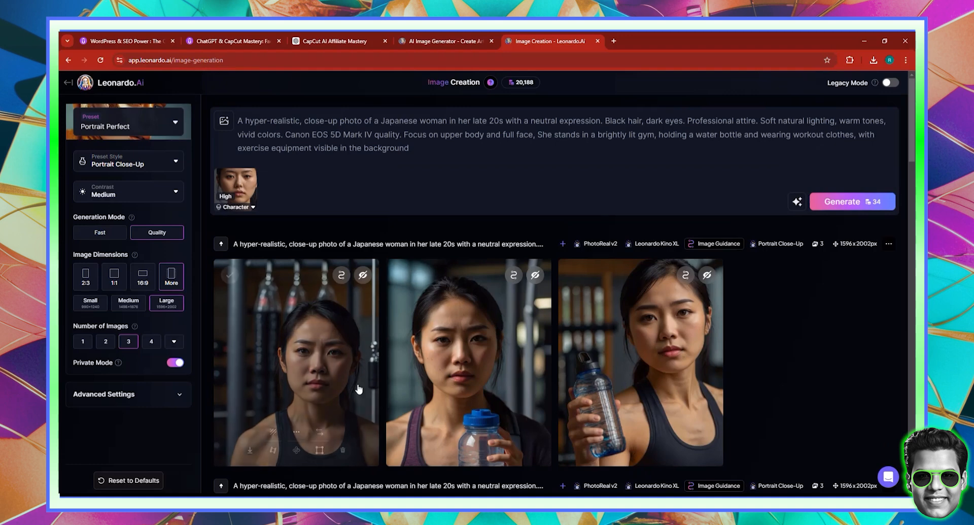
scroll(359, 387, down, 5)
scroll(358, 387, down, 15)
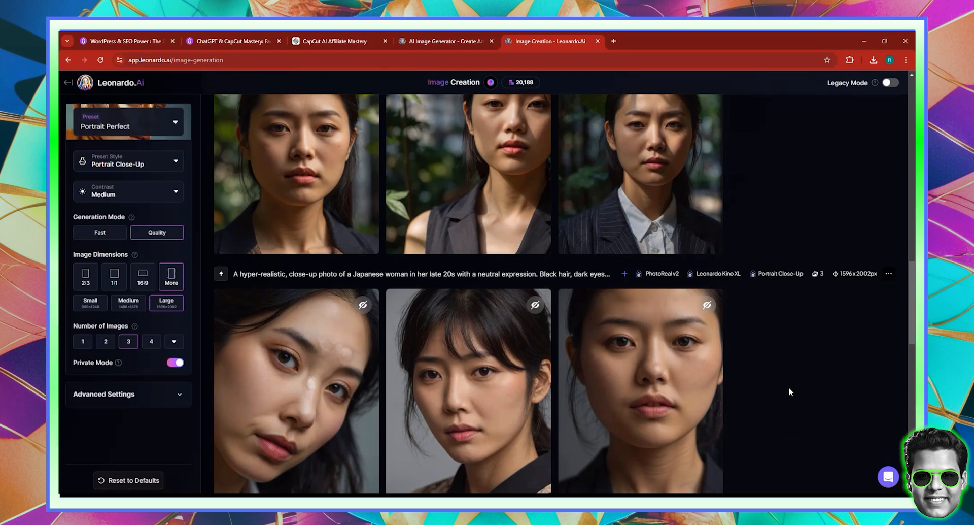
Replace the current character reference with the tilted-head base portrait at Mid strength and generate the gym images
scroll(767, 372, up, 2)
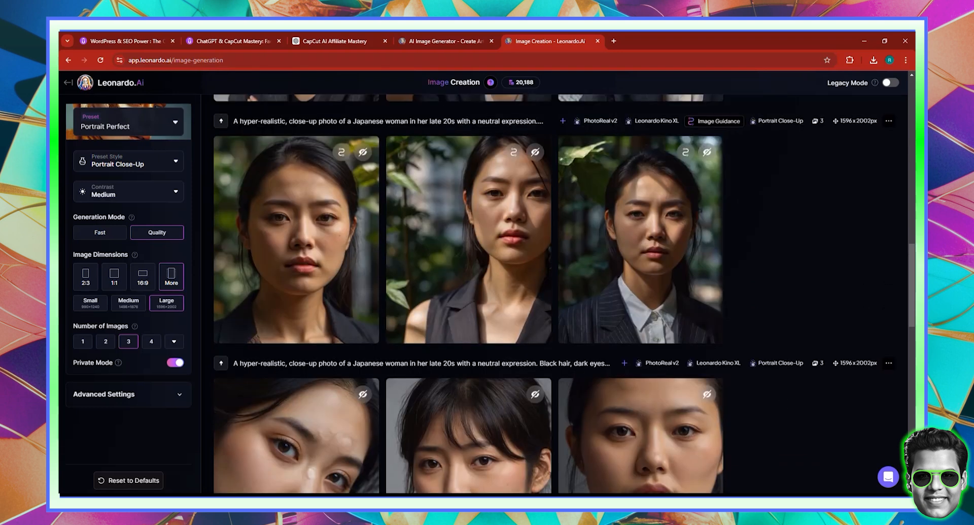
scroll(739, 331, down, 3)
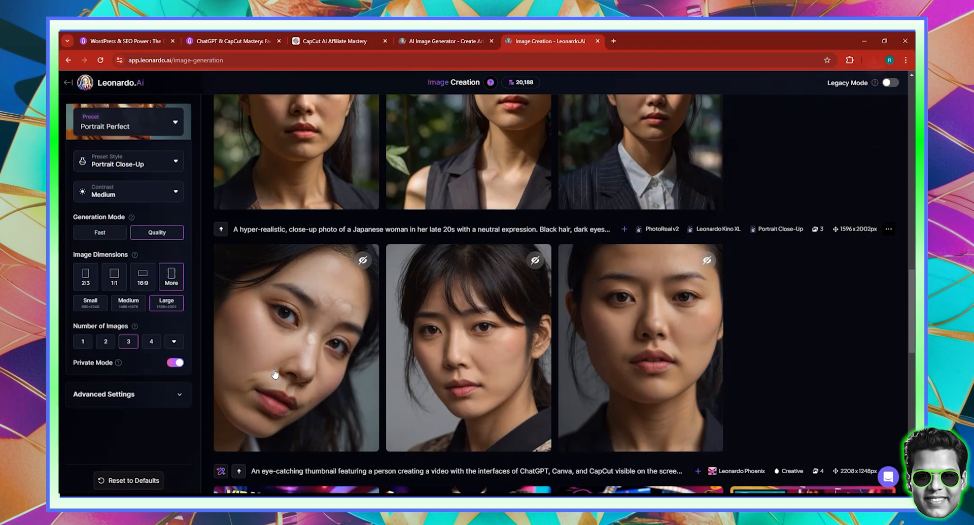
scroll(316, 386, up, 3)
scroll(316, 386, up, 15)
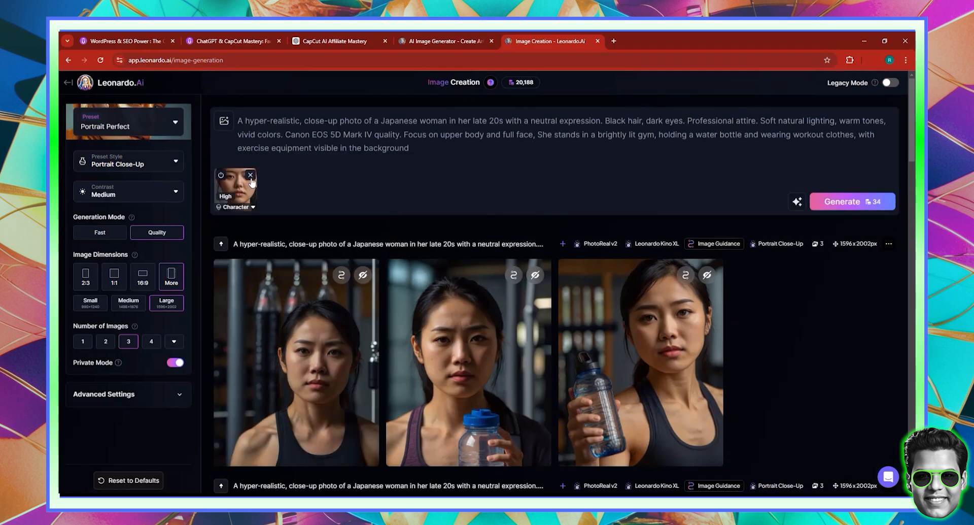
click(224, 120)
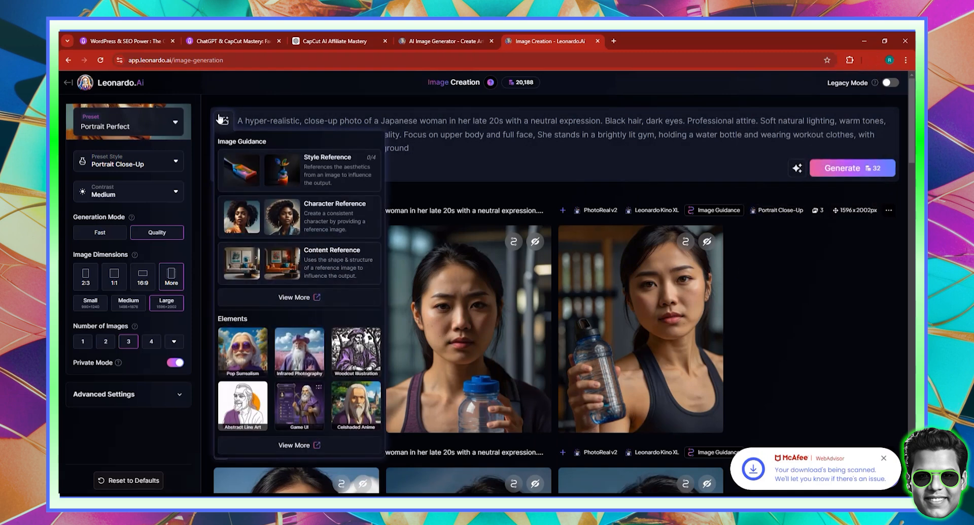
click(317, 220)
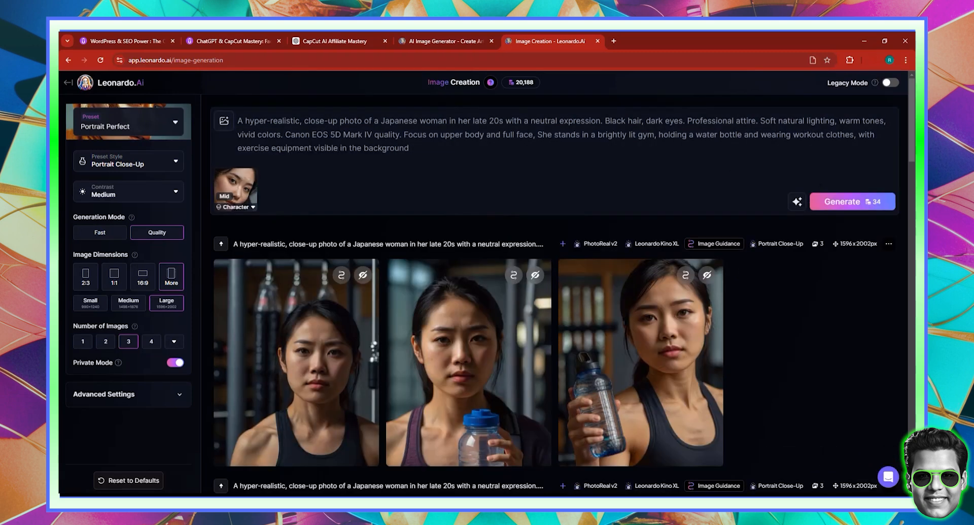
click(833, 202)
Set the character reference strength to High and generate the gym images again
mouse_move(251, 194)
click(256, 212)
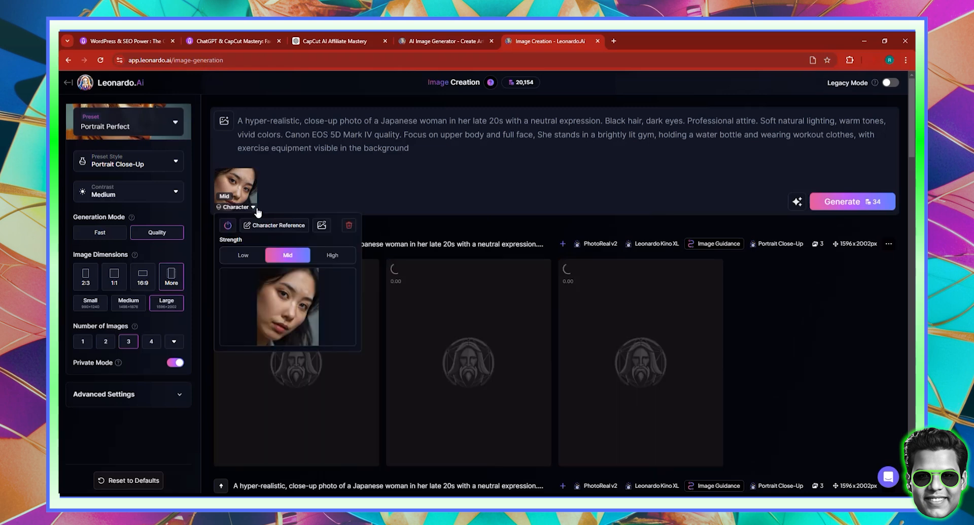
click(337, 264)
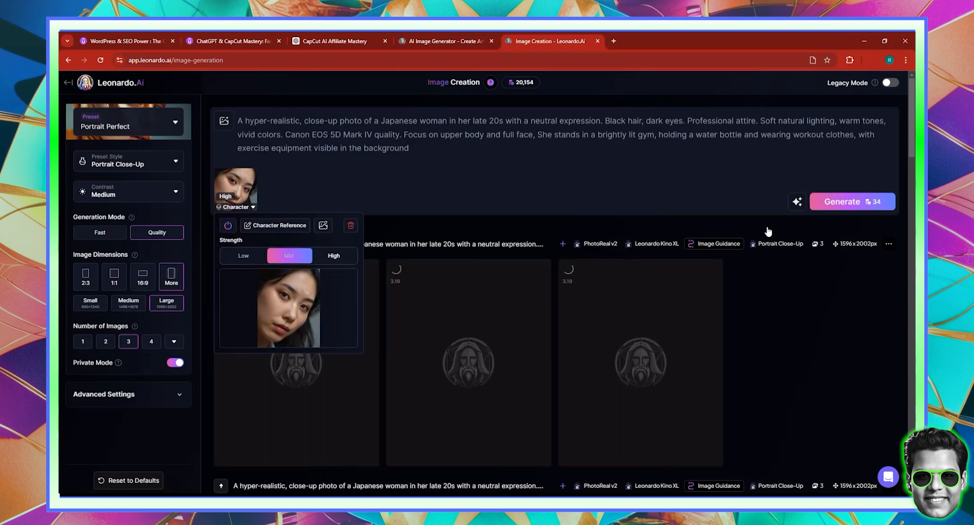
click(738, 174)
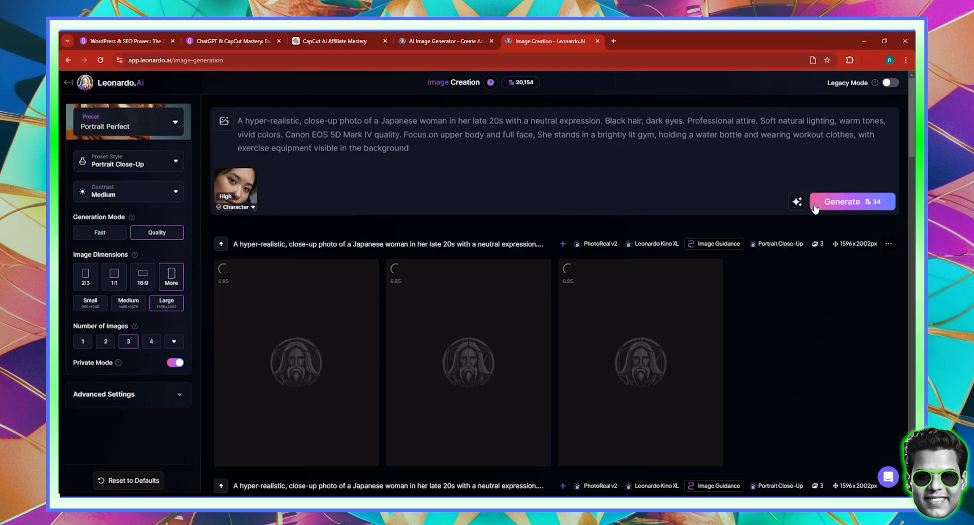
click(841, 203)
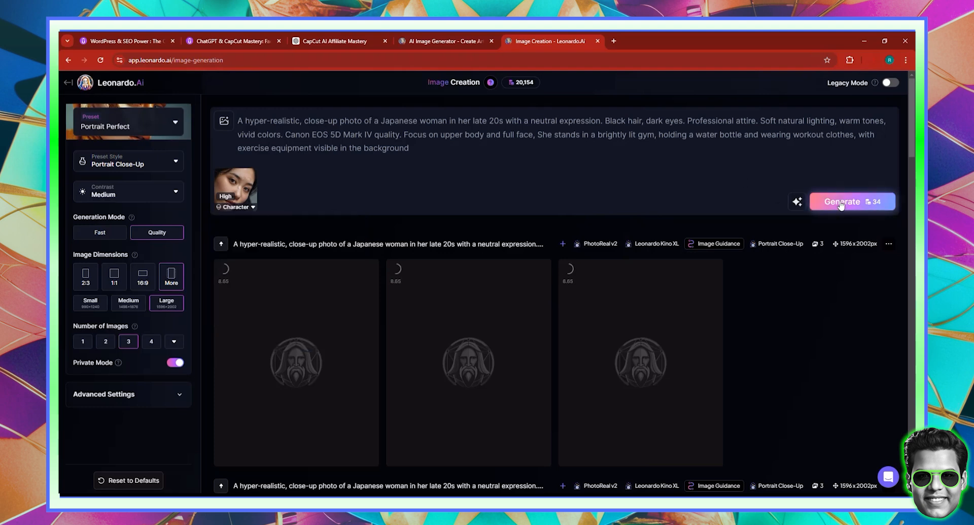
scroll(677, 203, down, 4)
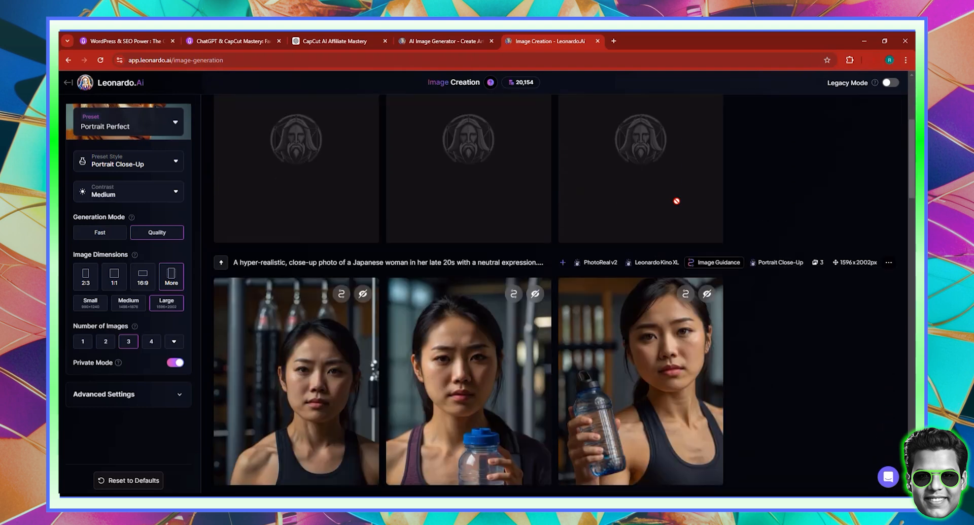
scroll(677, 205, up, 4)
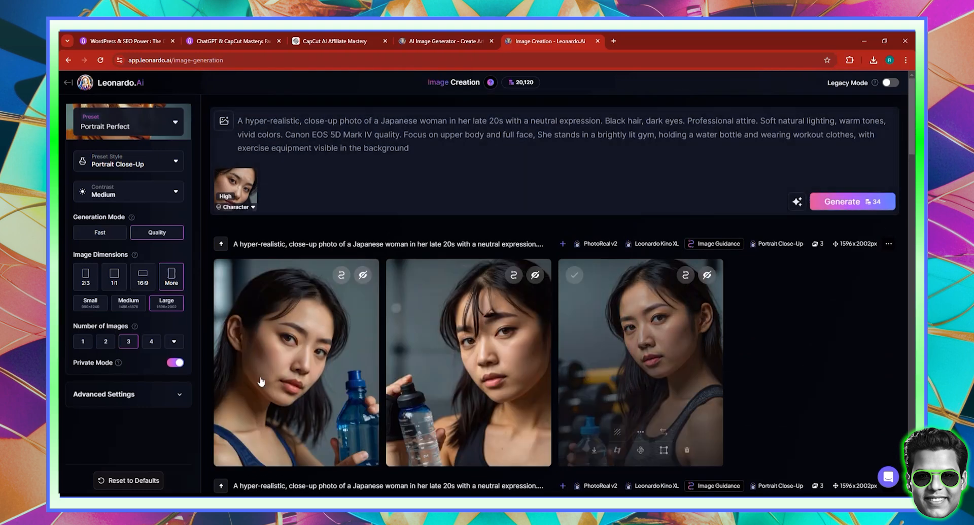
View the three gym images generated at High character strength enlarged to compare the face
click(291, 343)
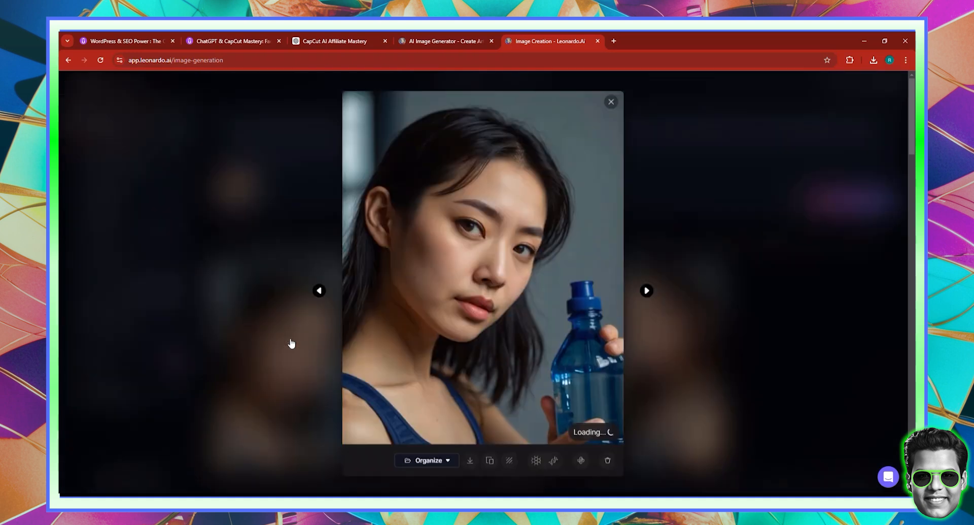
click(649, 291)
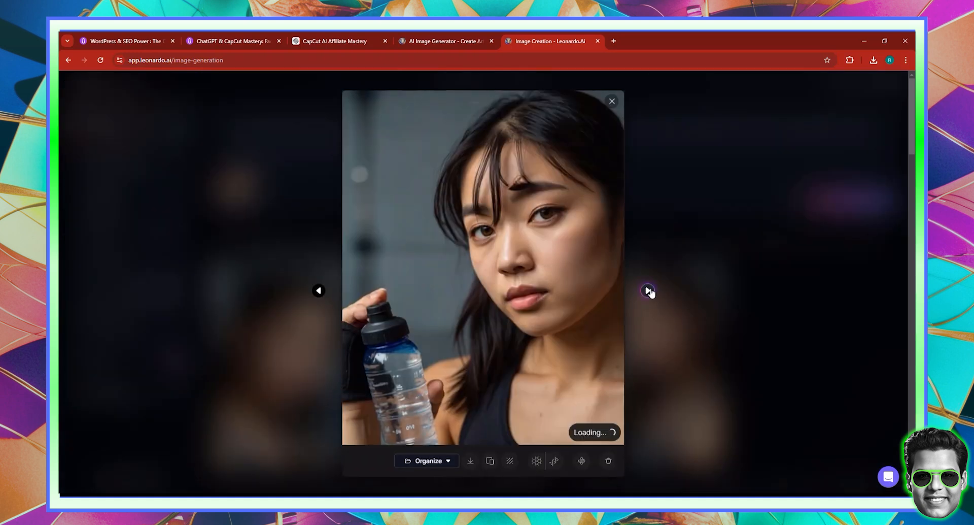
click(650, 291)
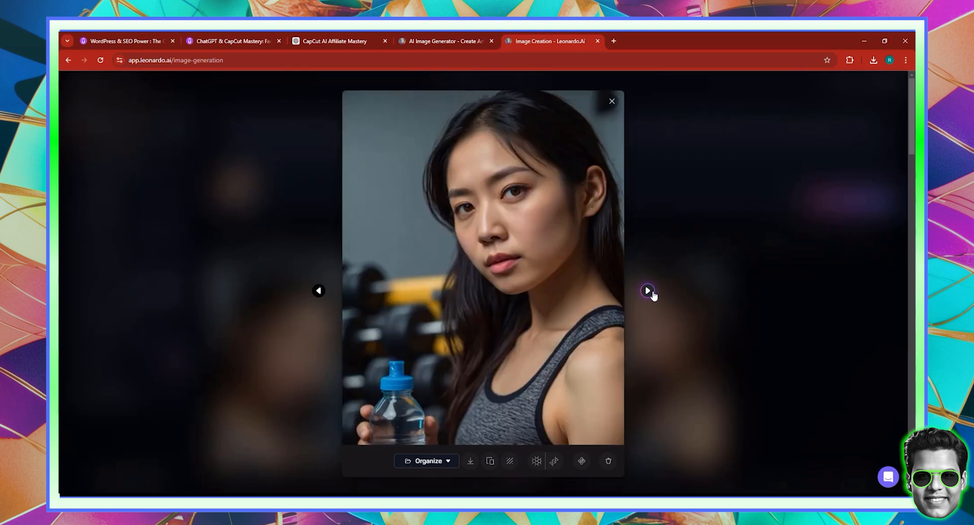
click(175, 208)
View the three gym images generated at Mid character strength enlarged to compare the face
scroll(276, 223, down, 2)
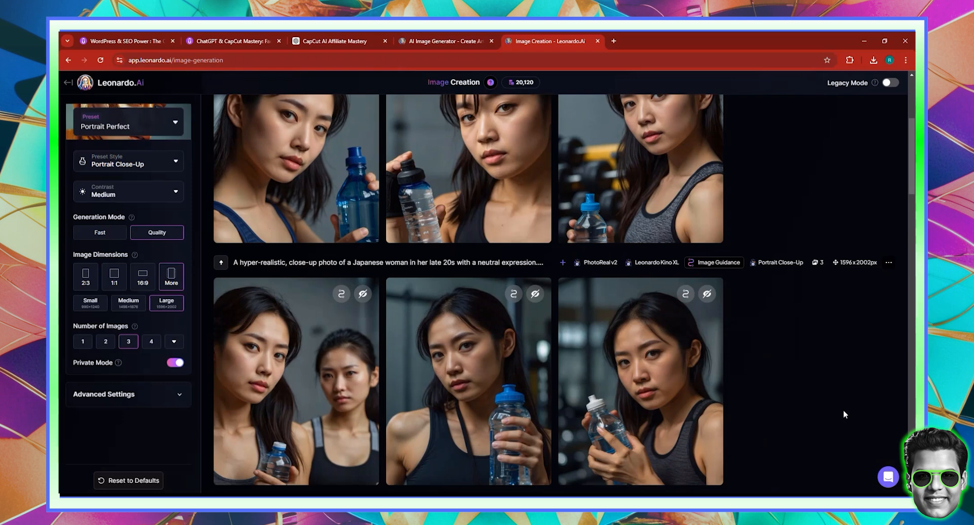
scroll(843, 411, down, 2)
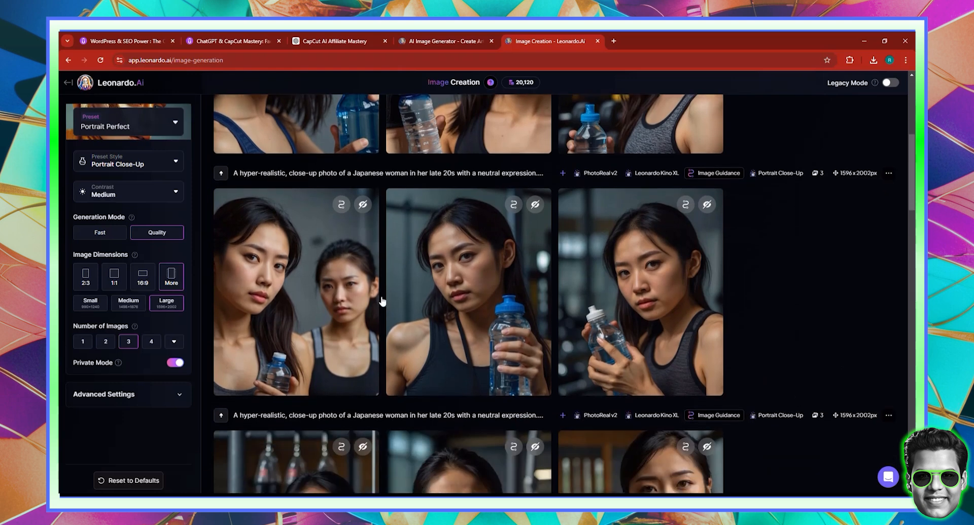
click(300, 276)
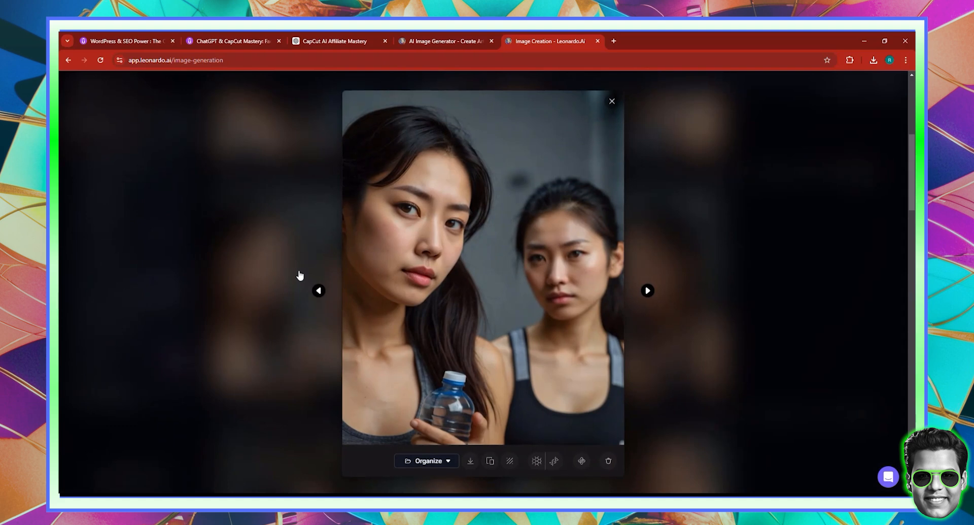
click(647, 291)
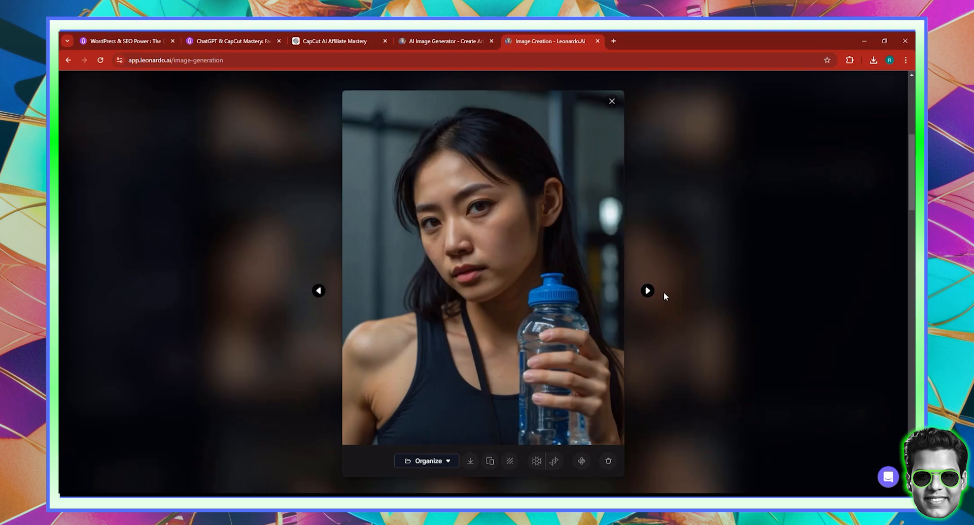
click(655, 291)
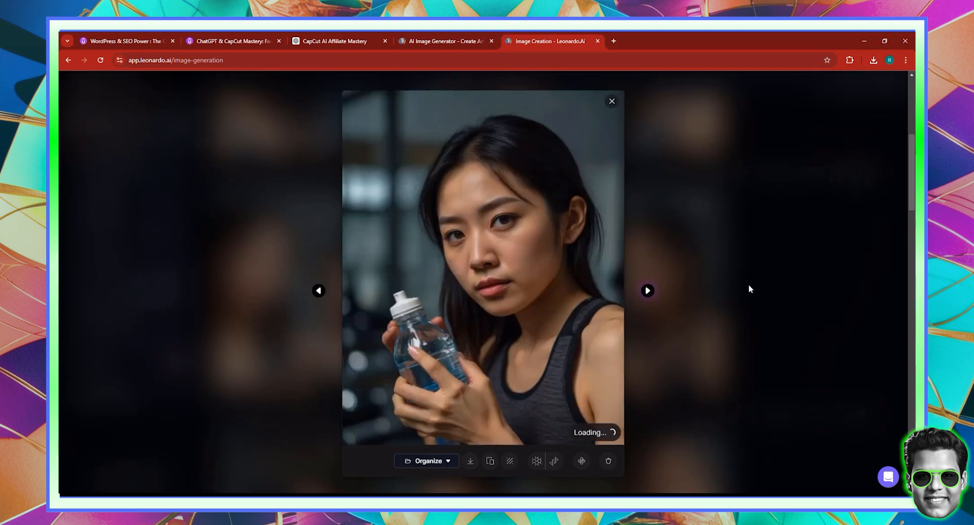
click(735, 327)
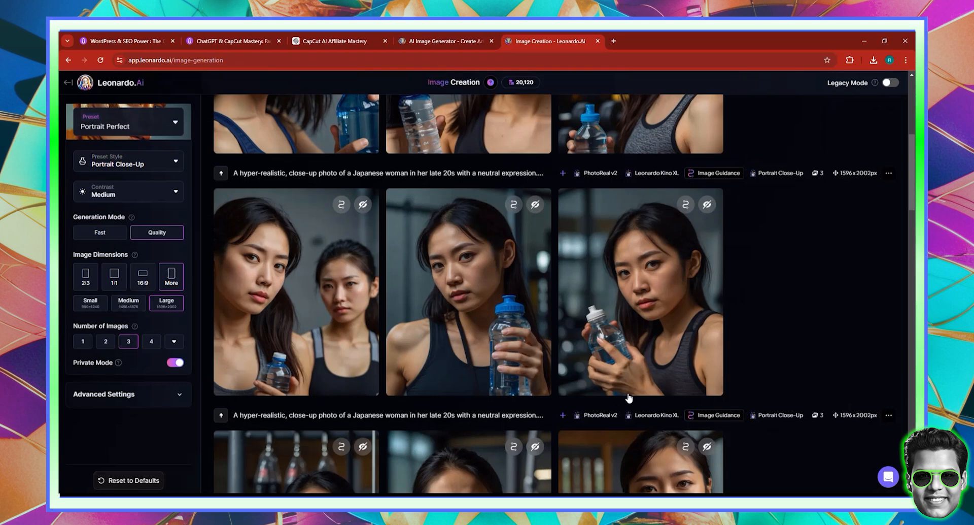
Generate a Motion video from the first High-strength gym image with the motion strength set to 4
mouse_move(668, 348)
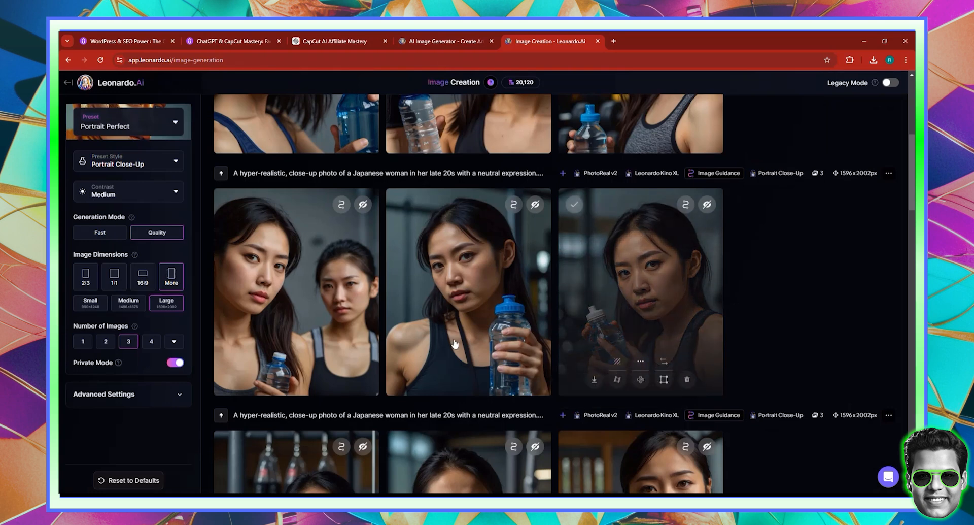
scroll(497, 350, up, 3)
scroll(286, 356, down, 2)
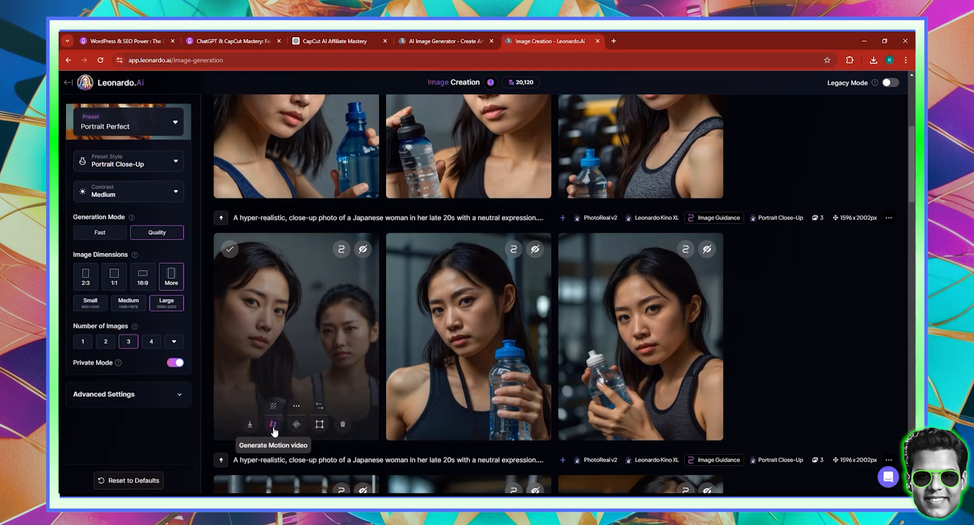
scroll(272, 426, up, 3)
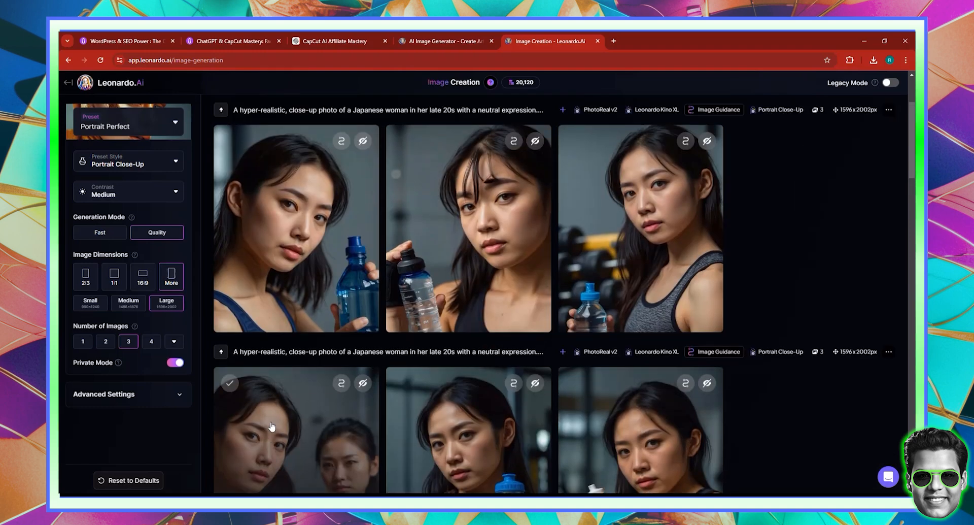
scroll(272, 426, down, 3)
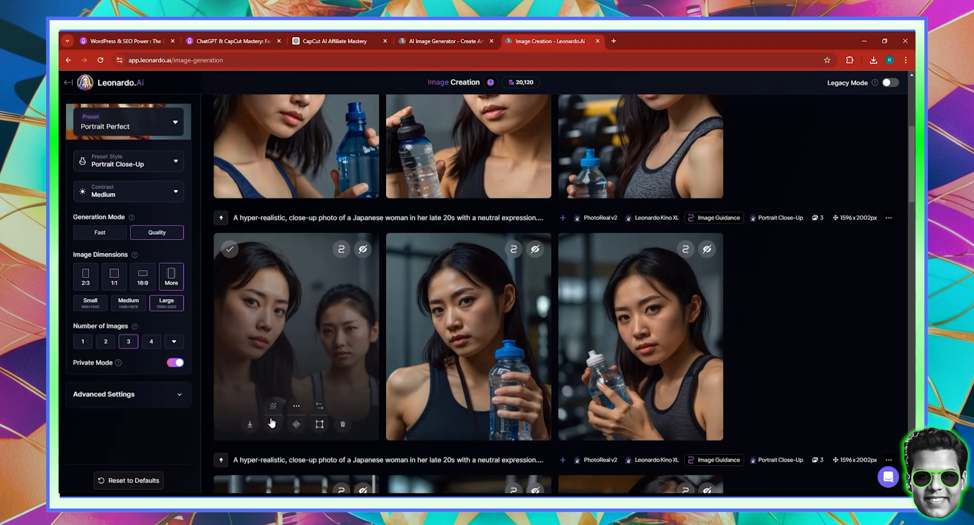
scroll(272, 422, up, 1)
scroll(272, 422, up, 1)
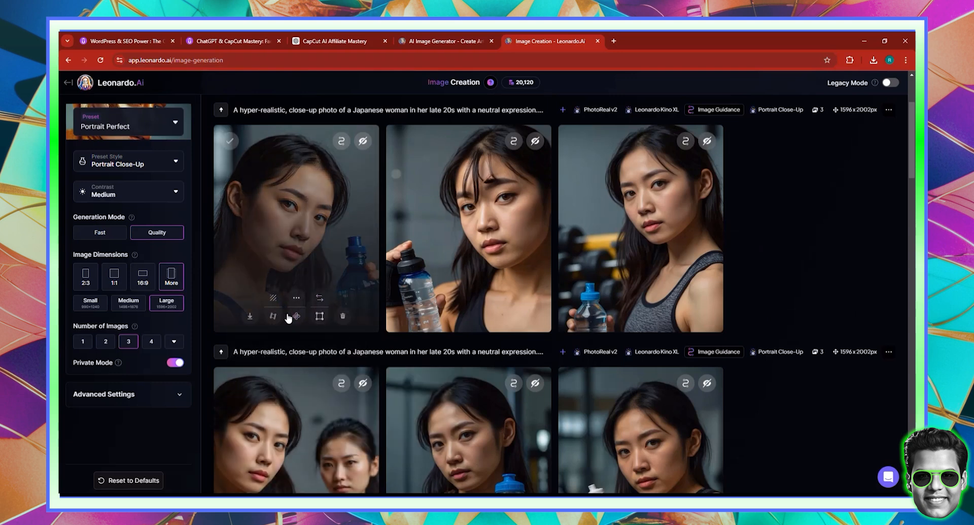
click(273, 317)
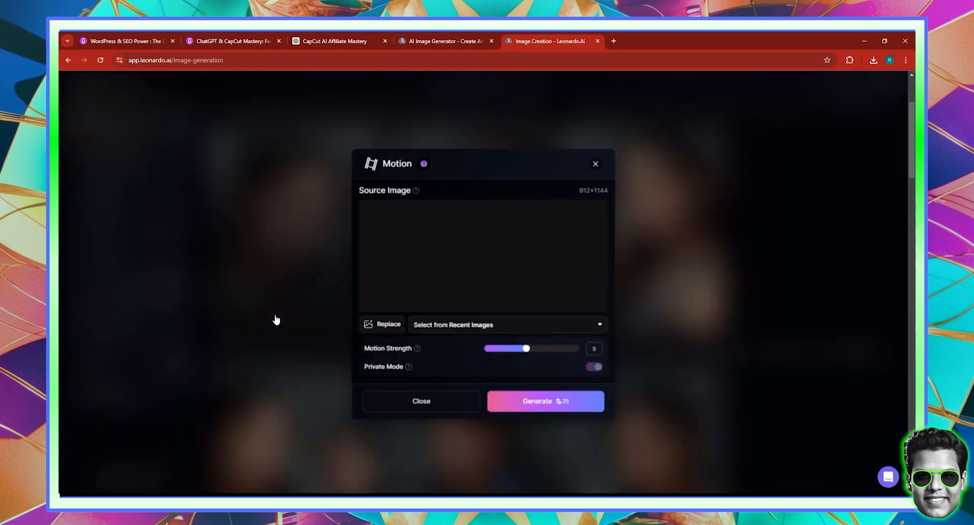
click(515, 352)
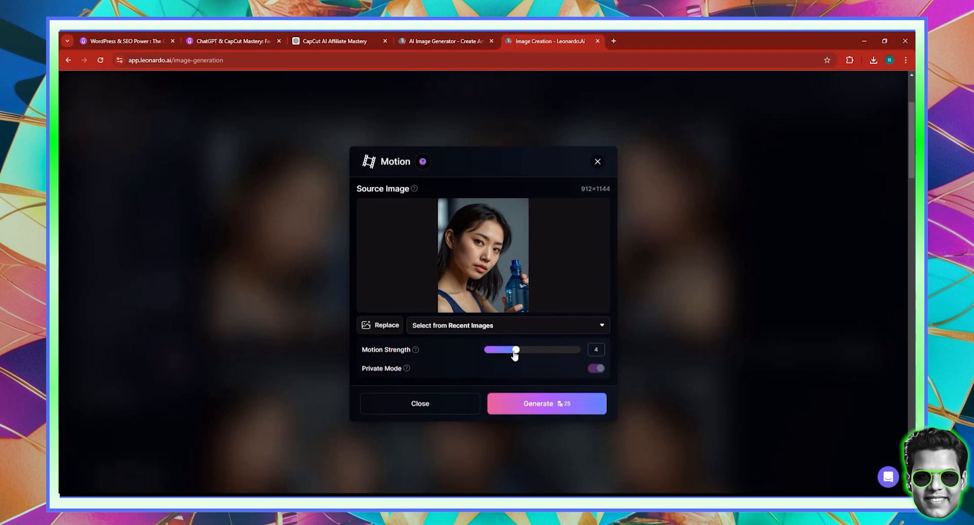
click(555, 409)
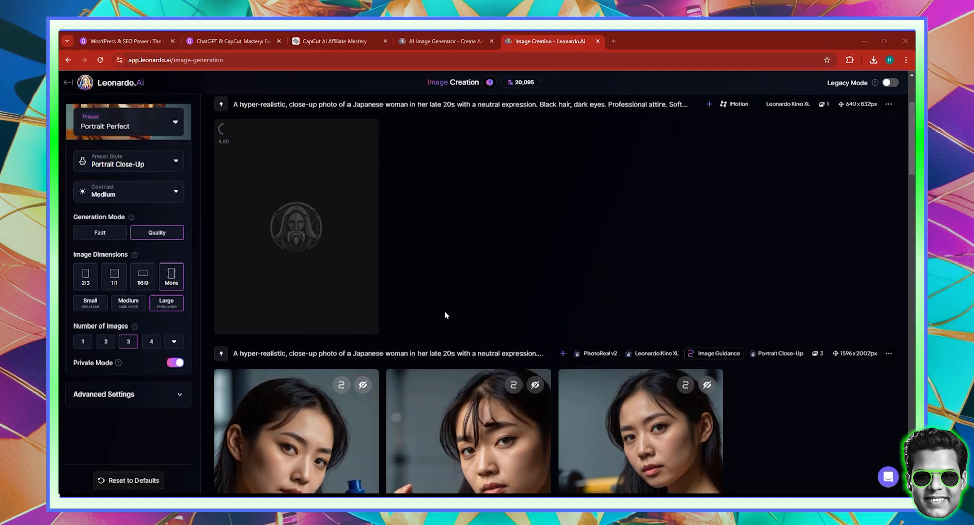
scroll(445, 309, down, 3)
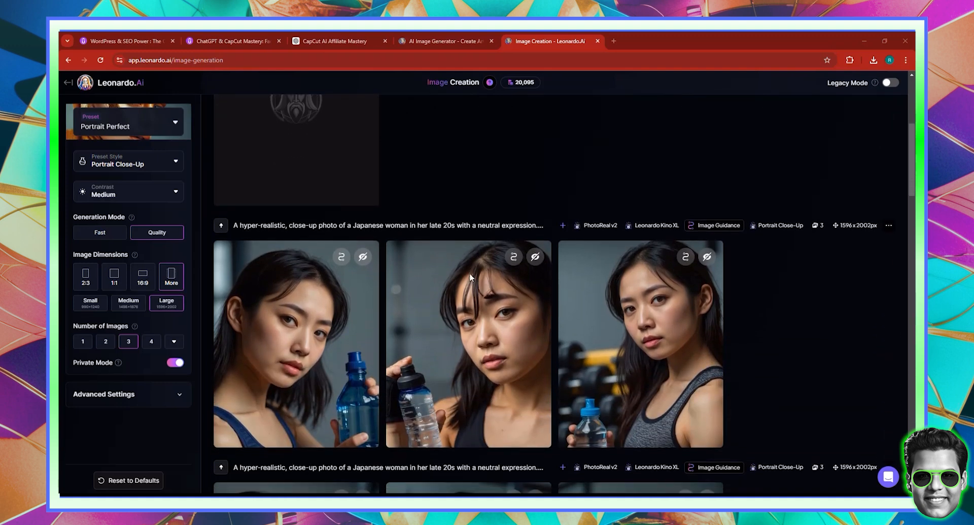
scroll(470, 277, up, 1)
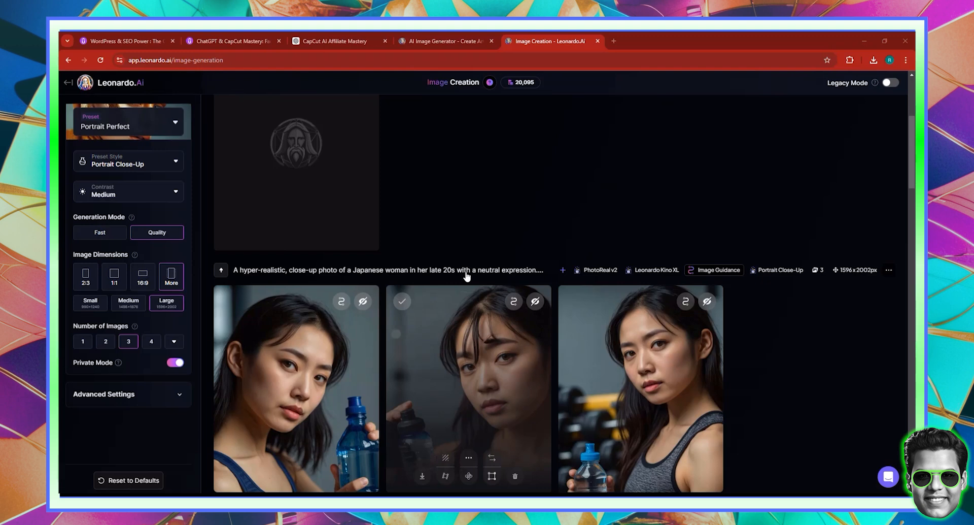
scroll(471, 274, up, 3)
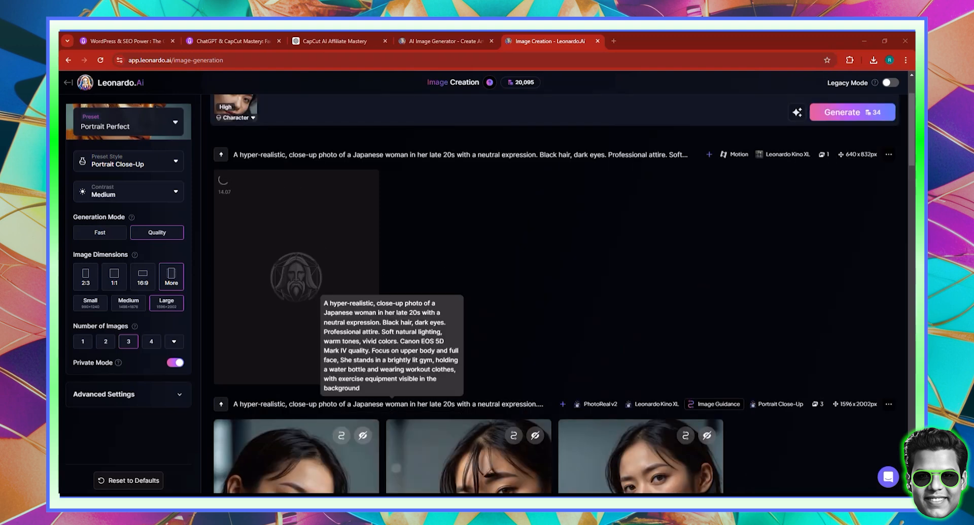
scroll(481, 270, down, 3)
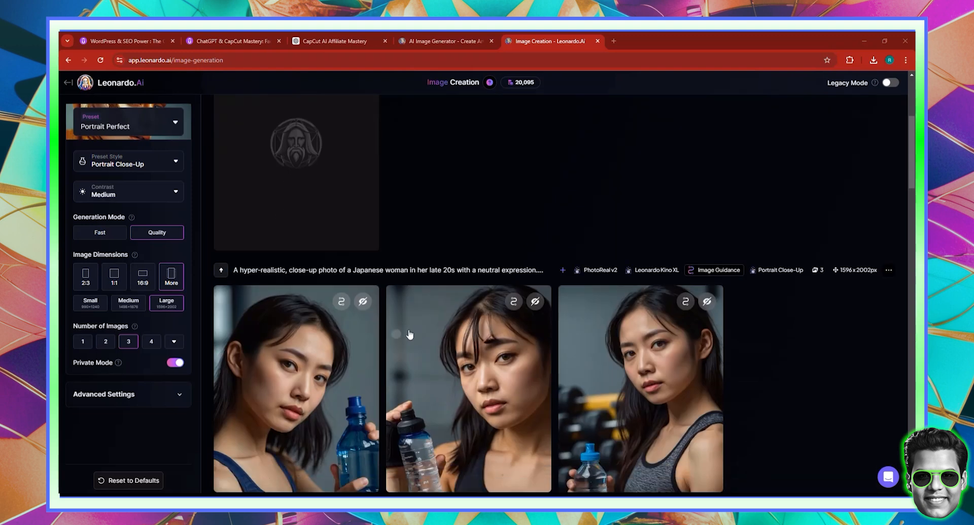
scroll(638, 331, down, 3)
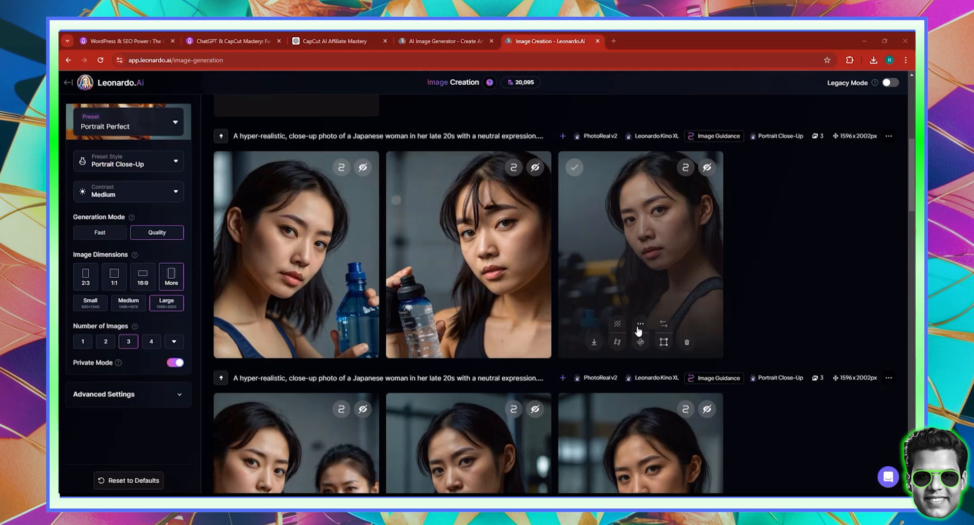
click(638, 329)
scroll(652, 279, up, 3)
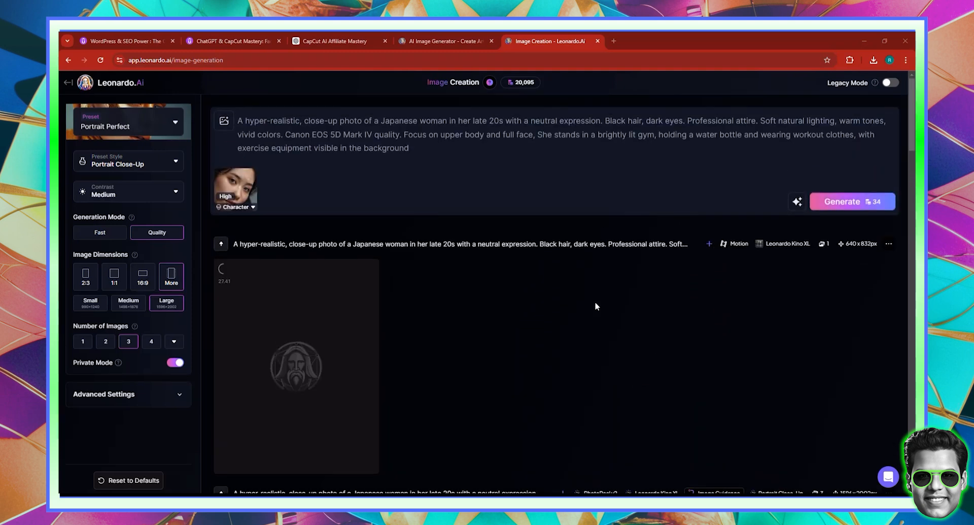
Play the generated motion video of the woman with the water bottle in the enlarged view
scroll(596, 306, down, 2)
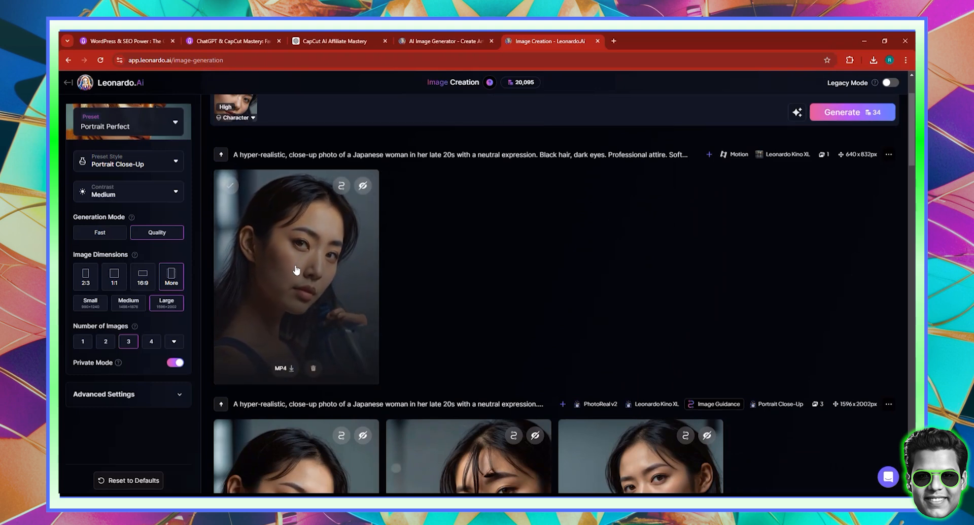
click(297, 269)
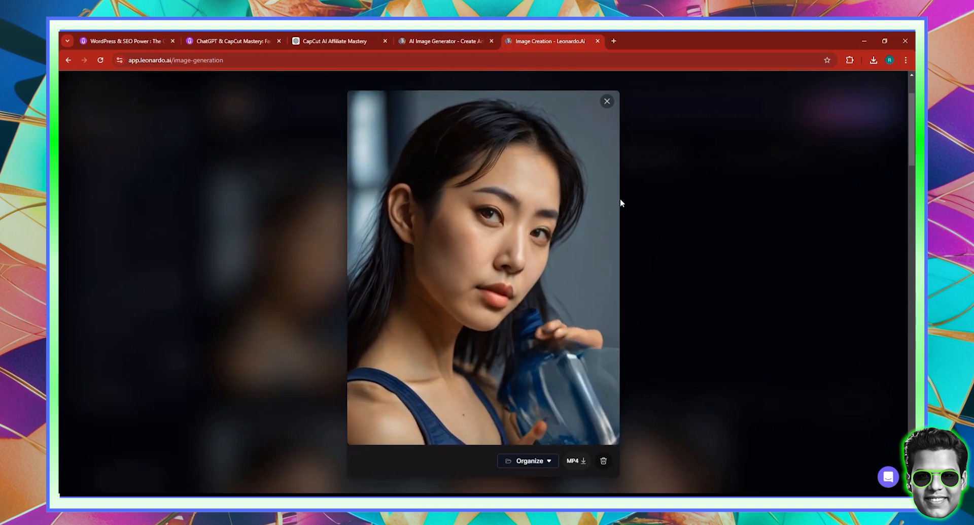
click(607, 101)
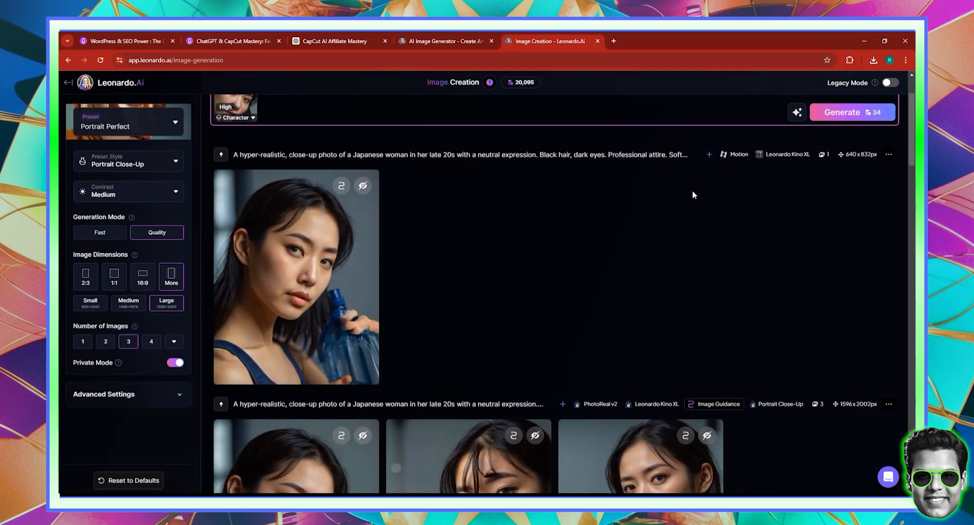
Delete the motion video generation and confirm the deletion
click(616, 196)
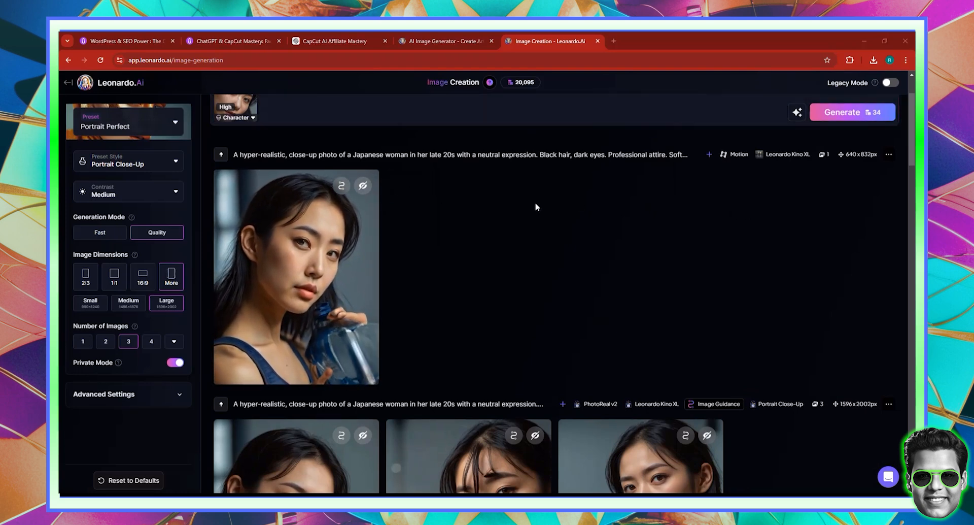
click(890, 154)
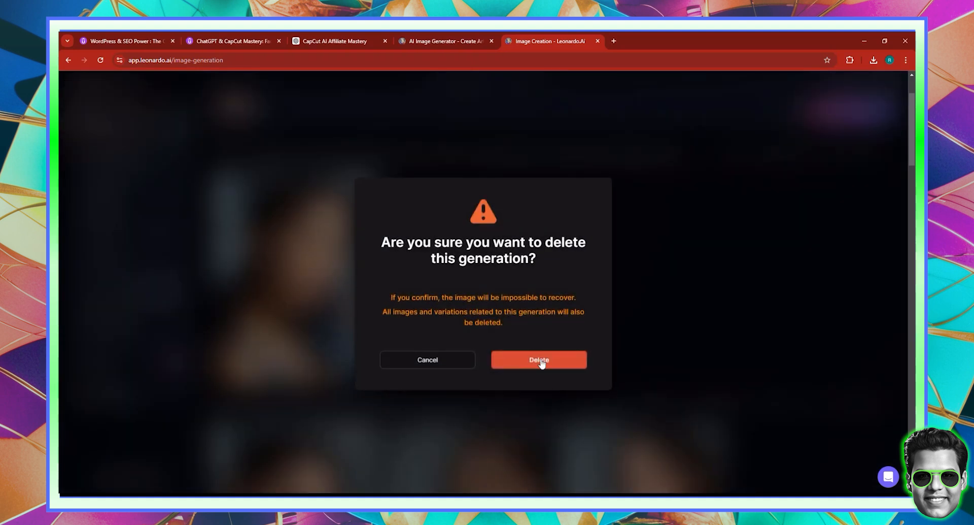
click(541, 364)
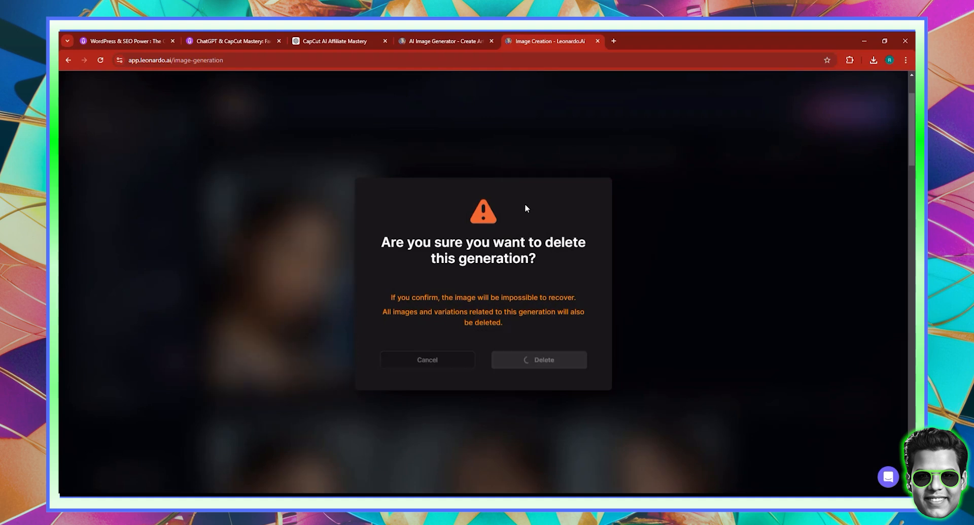